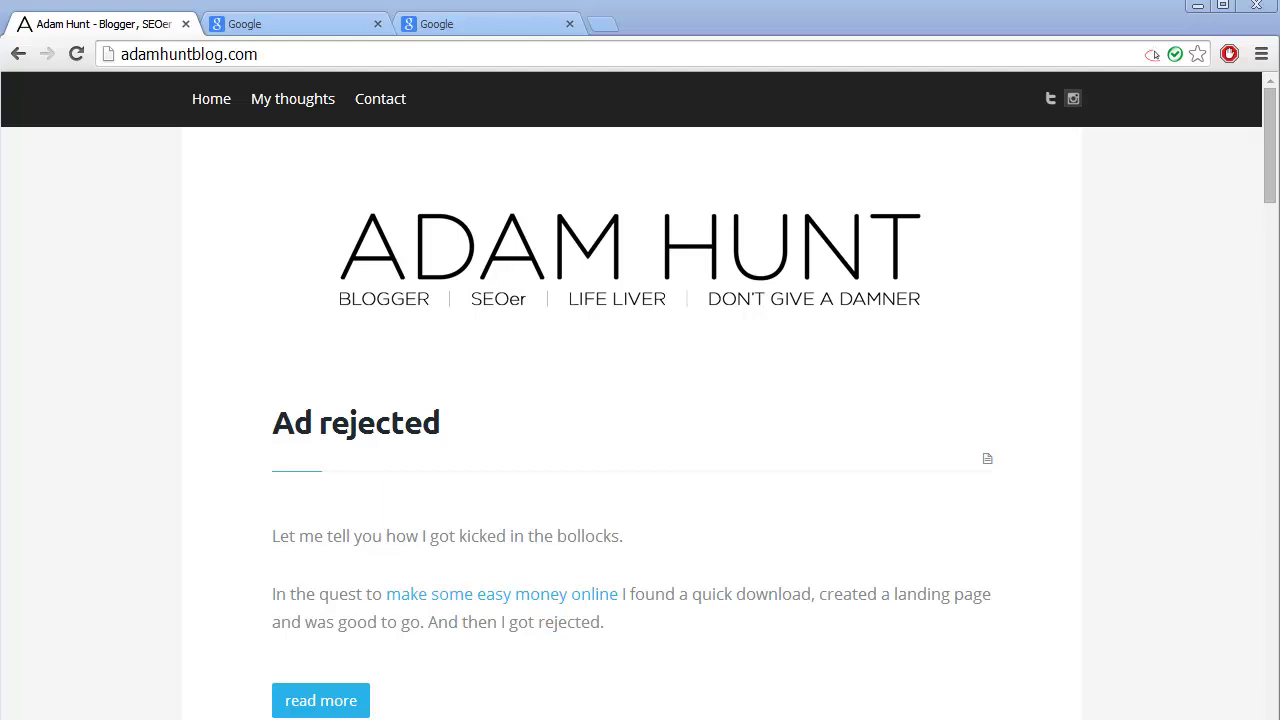
Search Google for "[cat training]" with the phrase in square brackets
{"action": "left_click", "coordinate": [303, 23]}
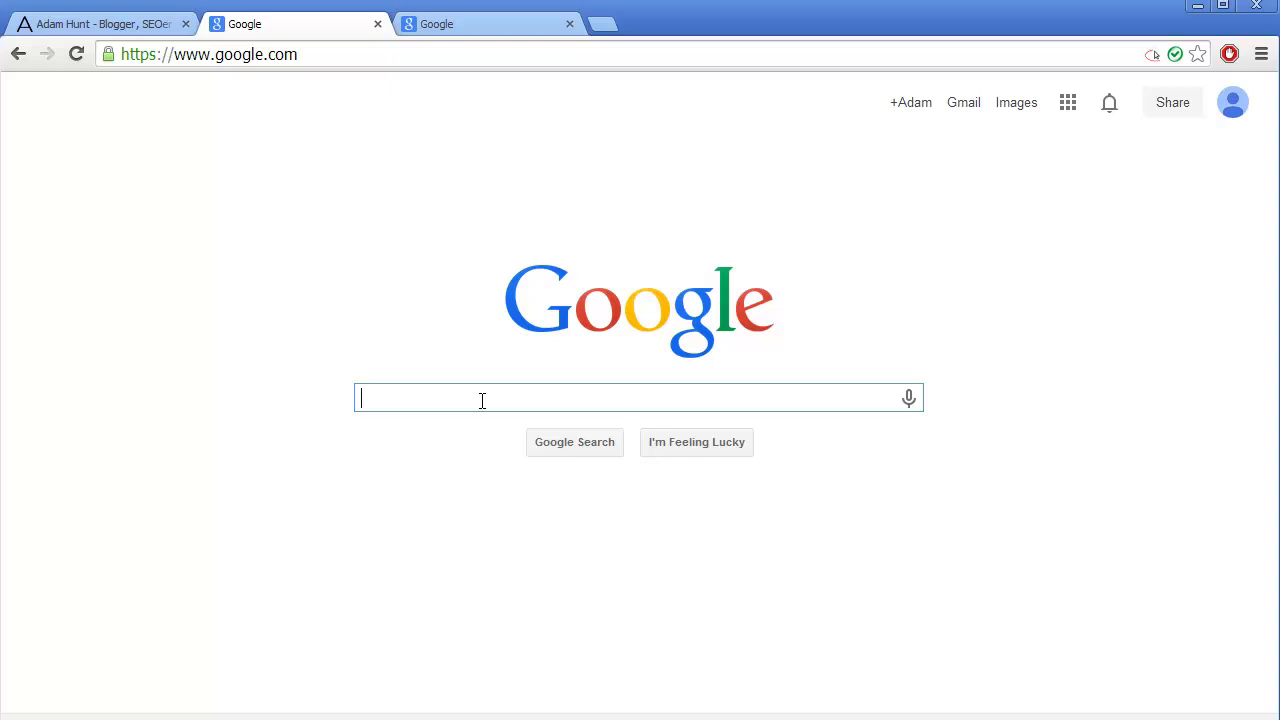
{"action": "type", "text": "{"}
{"action": "key", "text": "BackSpace"}
{"action": "type", "text": "[cat train"}
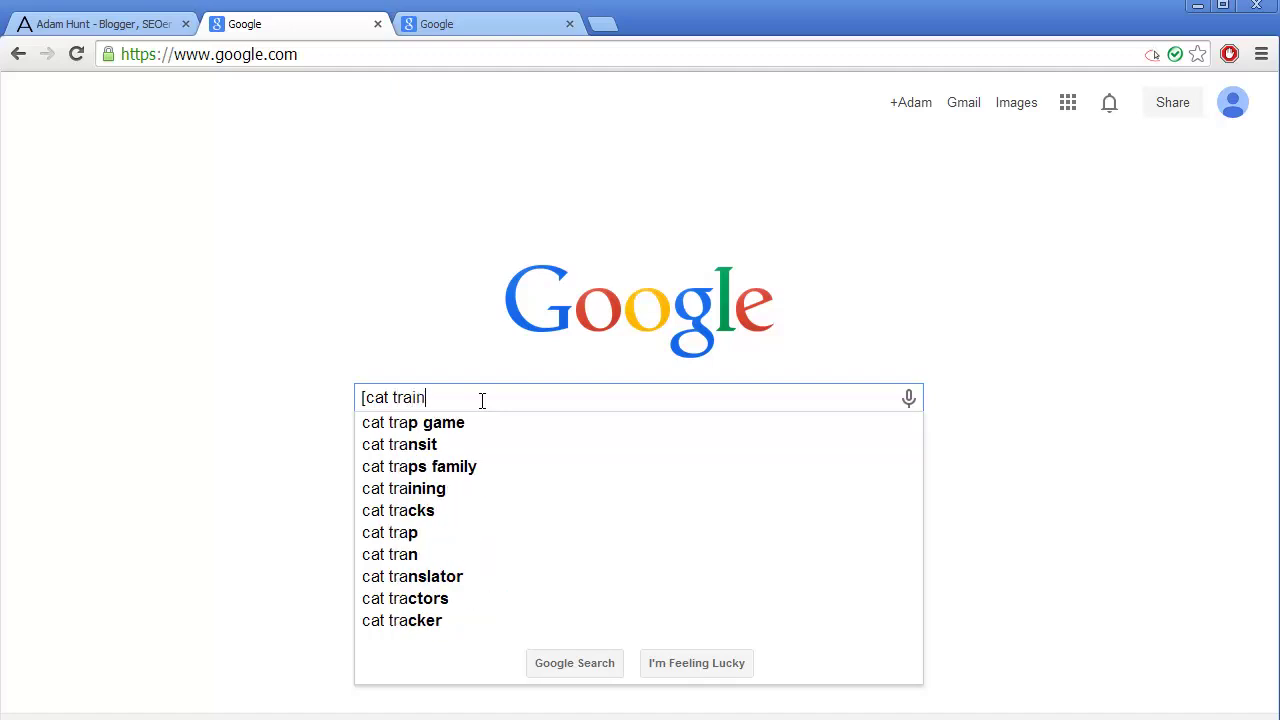
{"action": "type", "text": "ing}"}
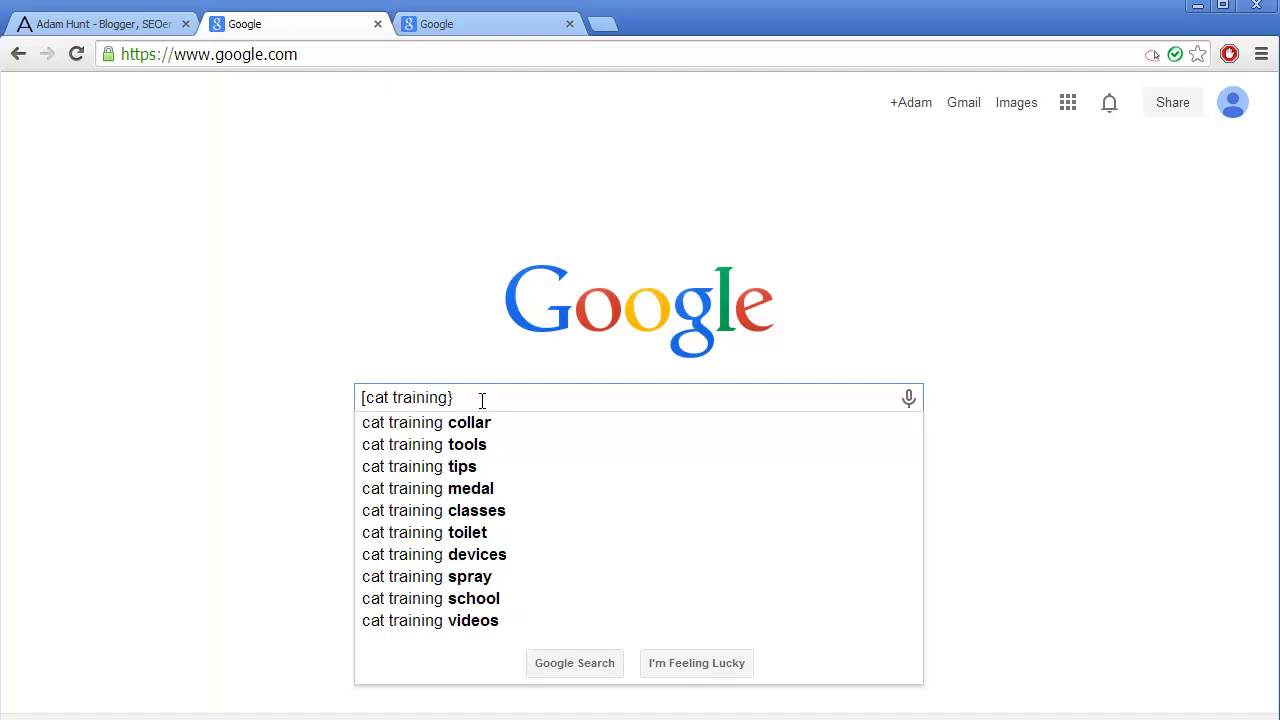
{"action": "key", "text": "BackSpace"}
{"action": "type", "text": "]"}
{"action": "key", "text": "Return"}
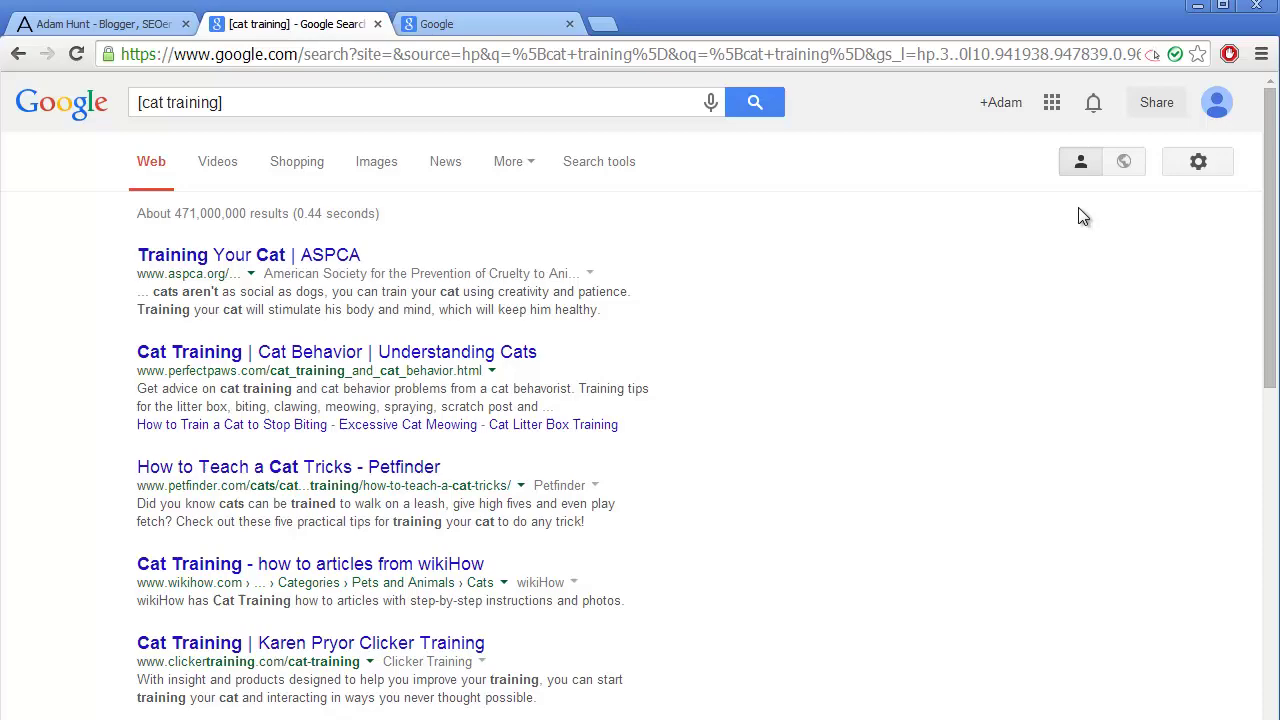
Set Google's search results per page to 100, save the search settings and look through the longer results list
{"action": "scroll", "coordinate": [900, 330], "scroll_direction": "down", "scroll_amount": 9}
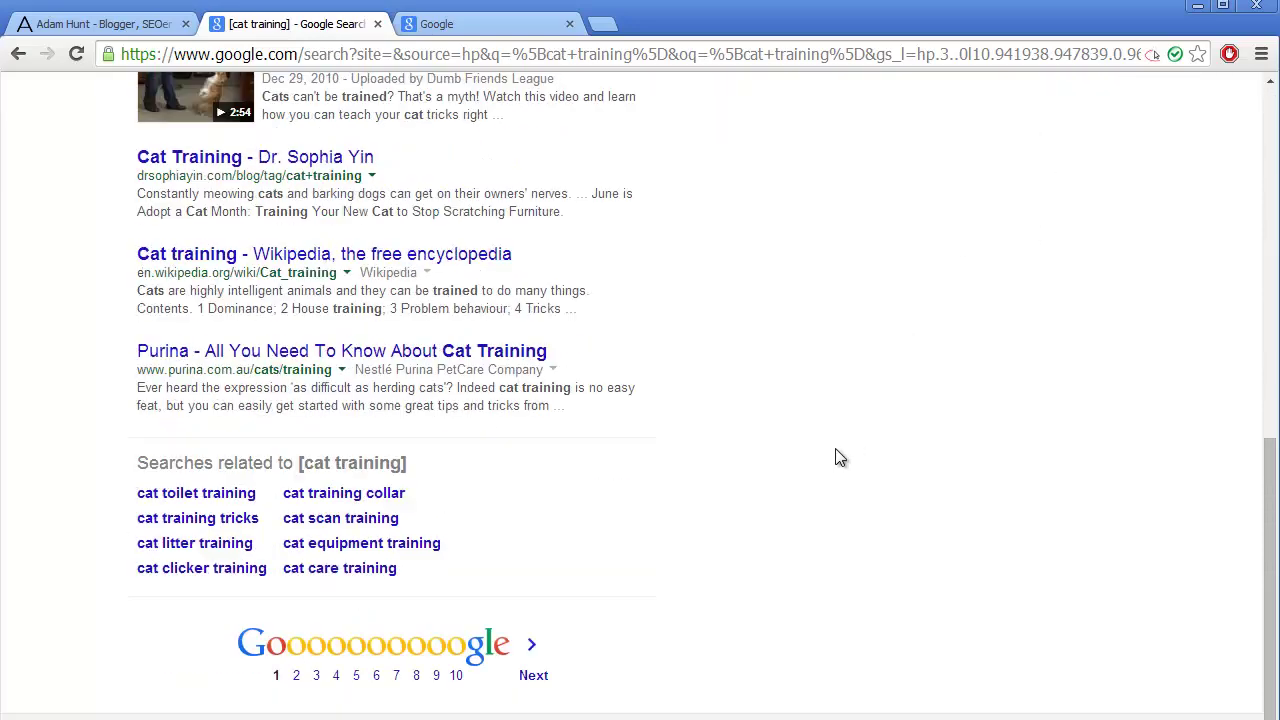
{"action": "scroll", "coordinate": [837, 457], "scroll_direction": "up", "scroll_amount": 9}
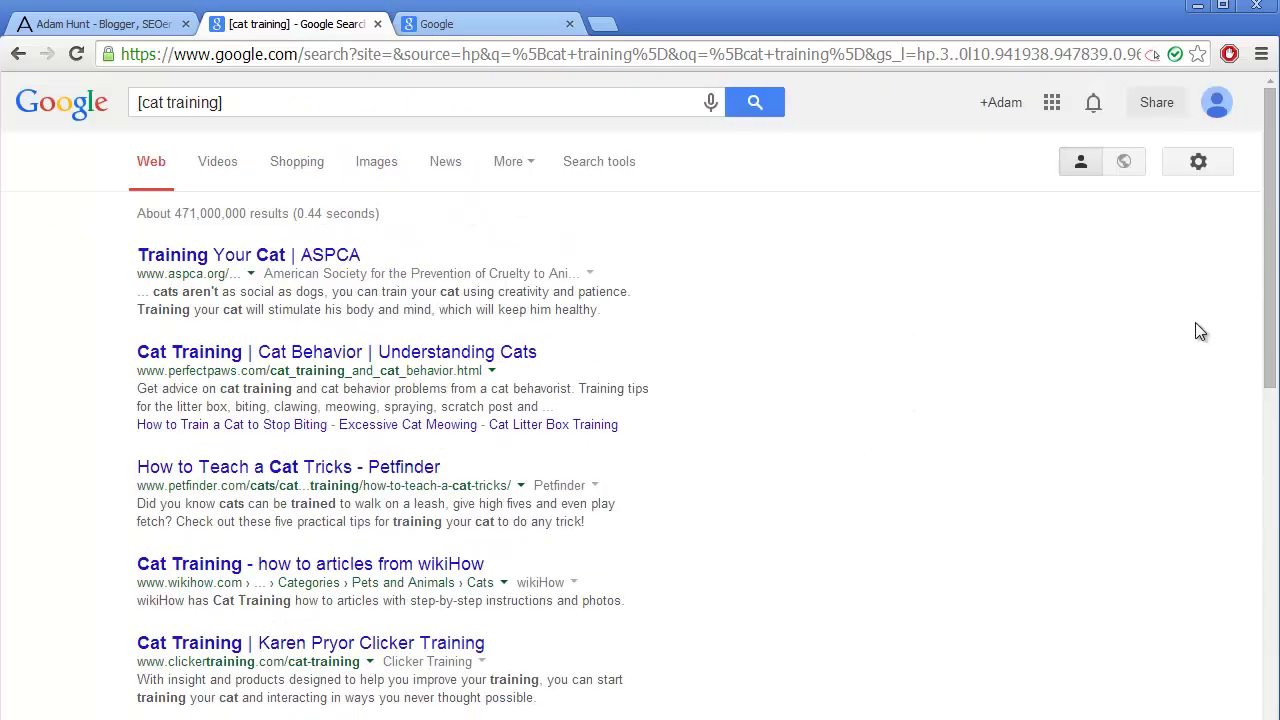
{"action": "left_click", "coordinate": [1199, 164]}
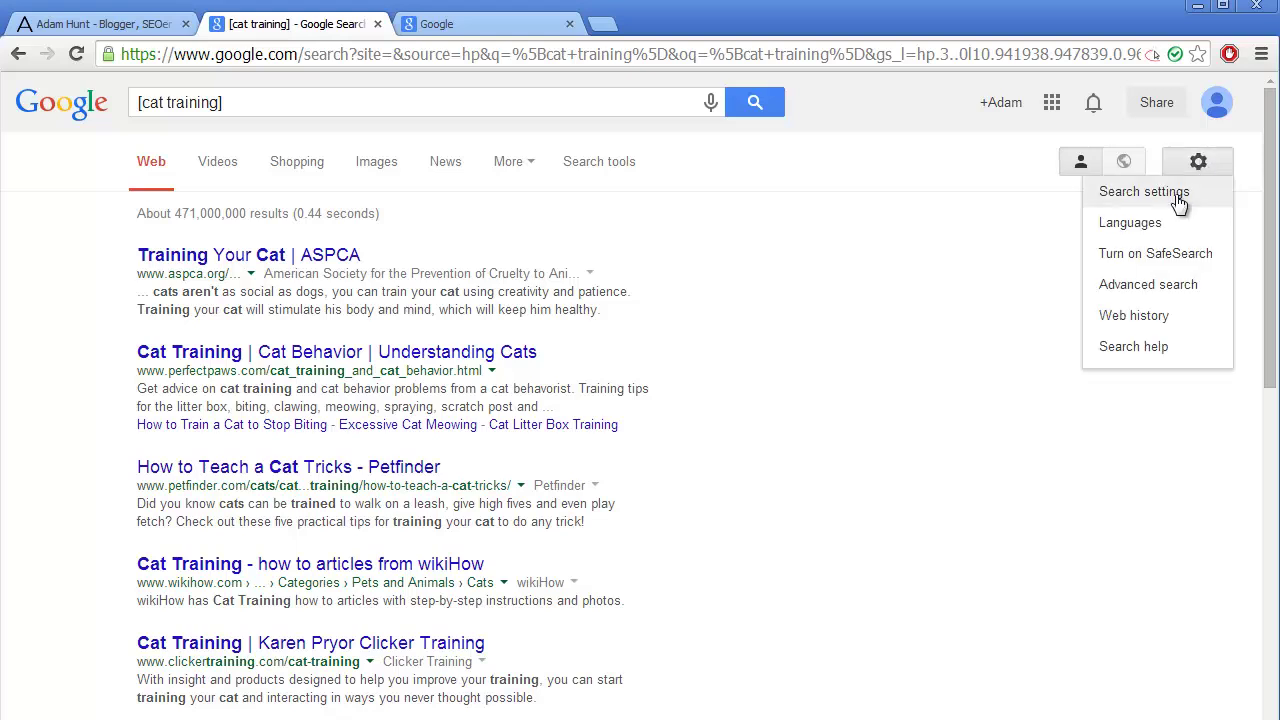
{"action": "left_click", "coordinate": [1180, 198]}
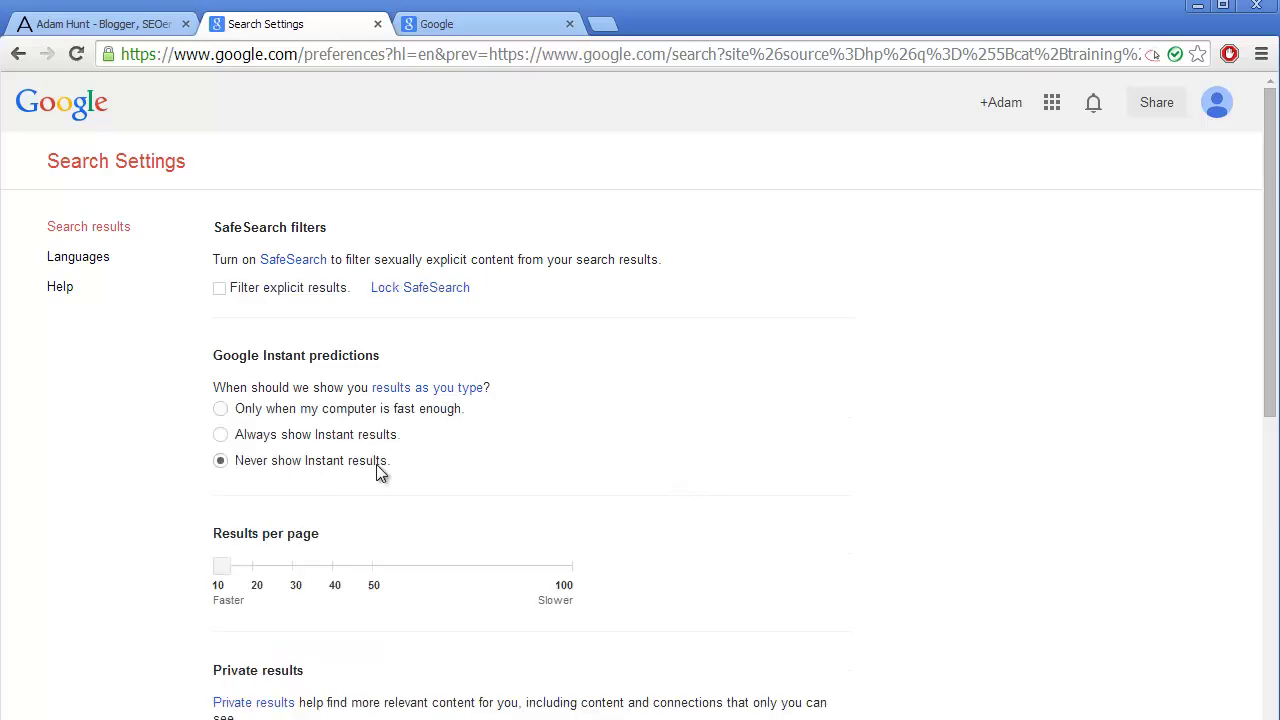
{"action": "left_click_drag", "start_coordinate": [224, 577], "coordinate": [569, 575]}
{"action": "scroll", "coordinate": [979, 524], "scroll_direction": "down", "scroll_amount": 6}
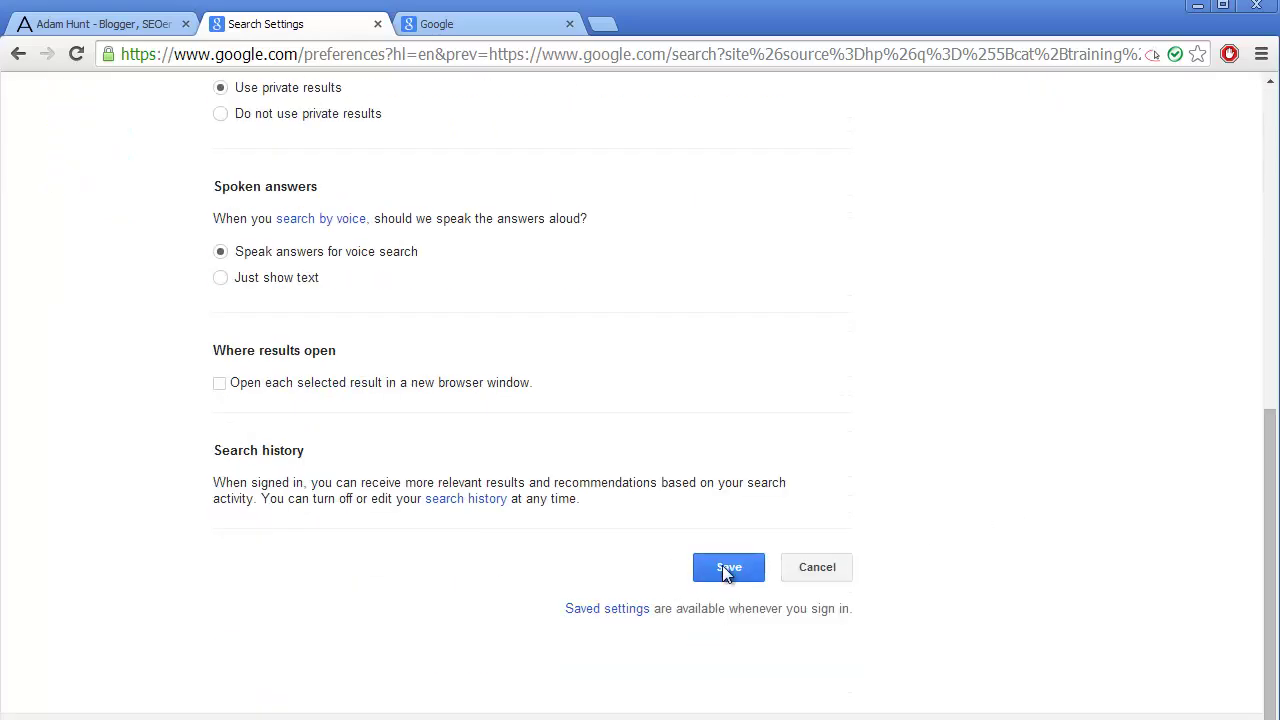
{"action": "left_click", "coordinate": [725, 562]}
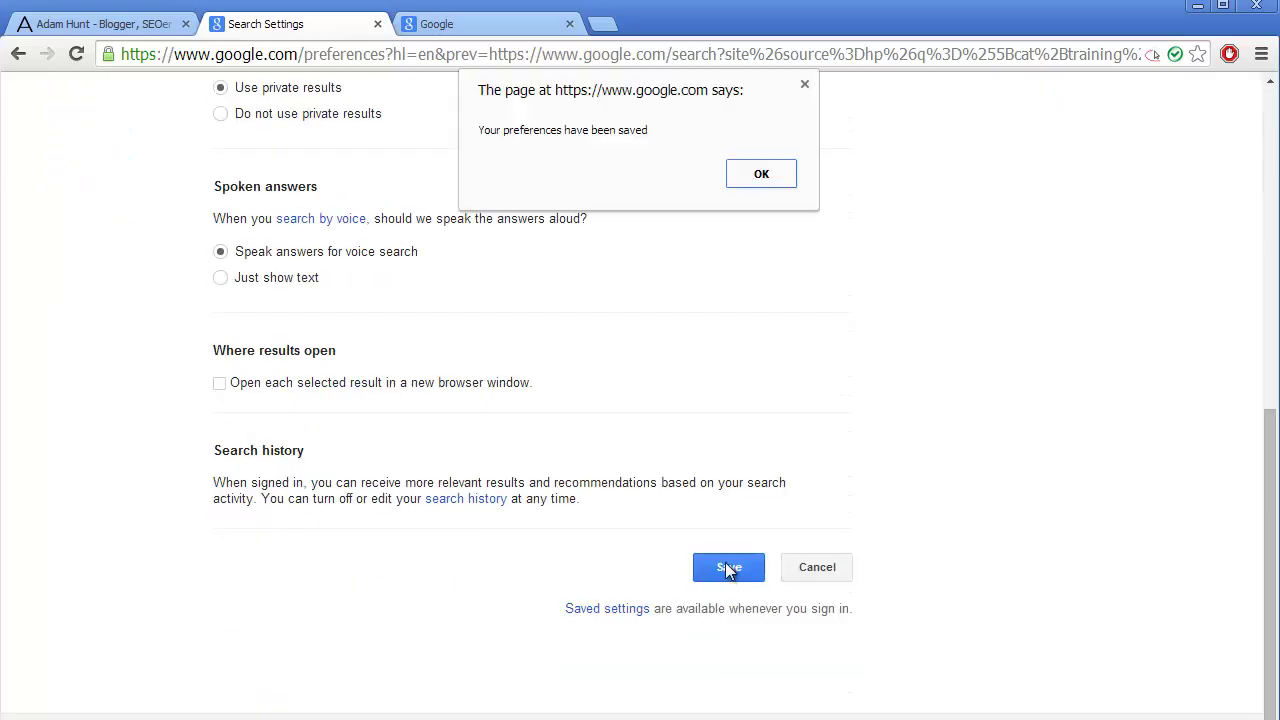
{"action": "left_click", "coordinate": [762, 176]}
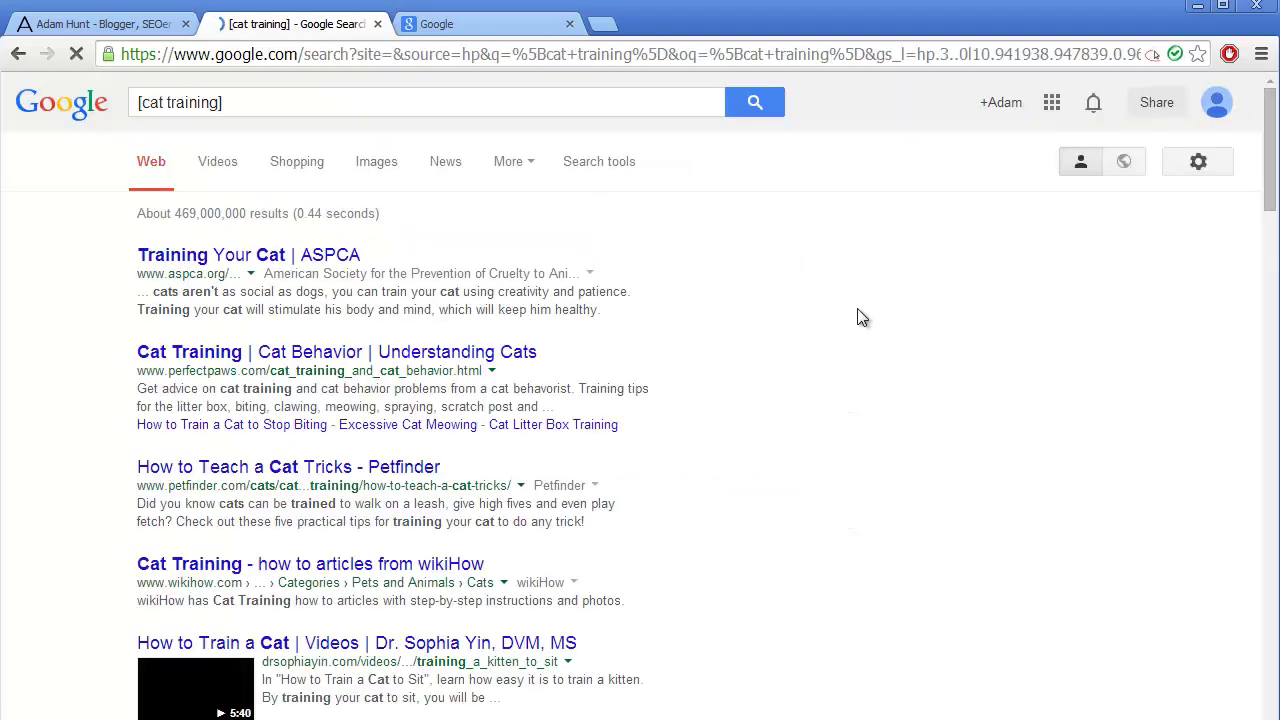
{"action": "scroll", "coordinate": [866, 306], "scroll_direction": "down", "scroll_amount": 10}
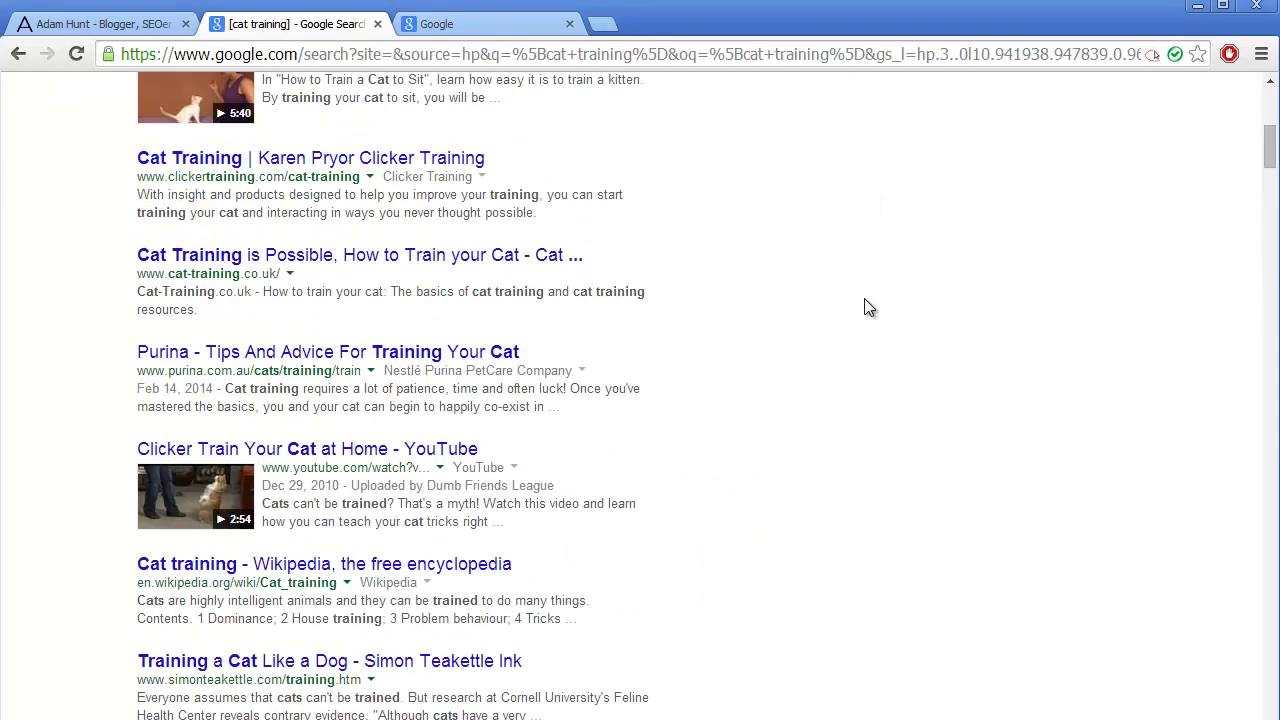
{"action": "scroll", "coordinate": [849, 323], "scroll_direction": "down", "scroll_amount": 18}
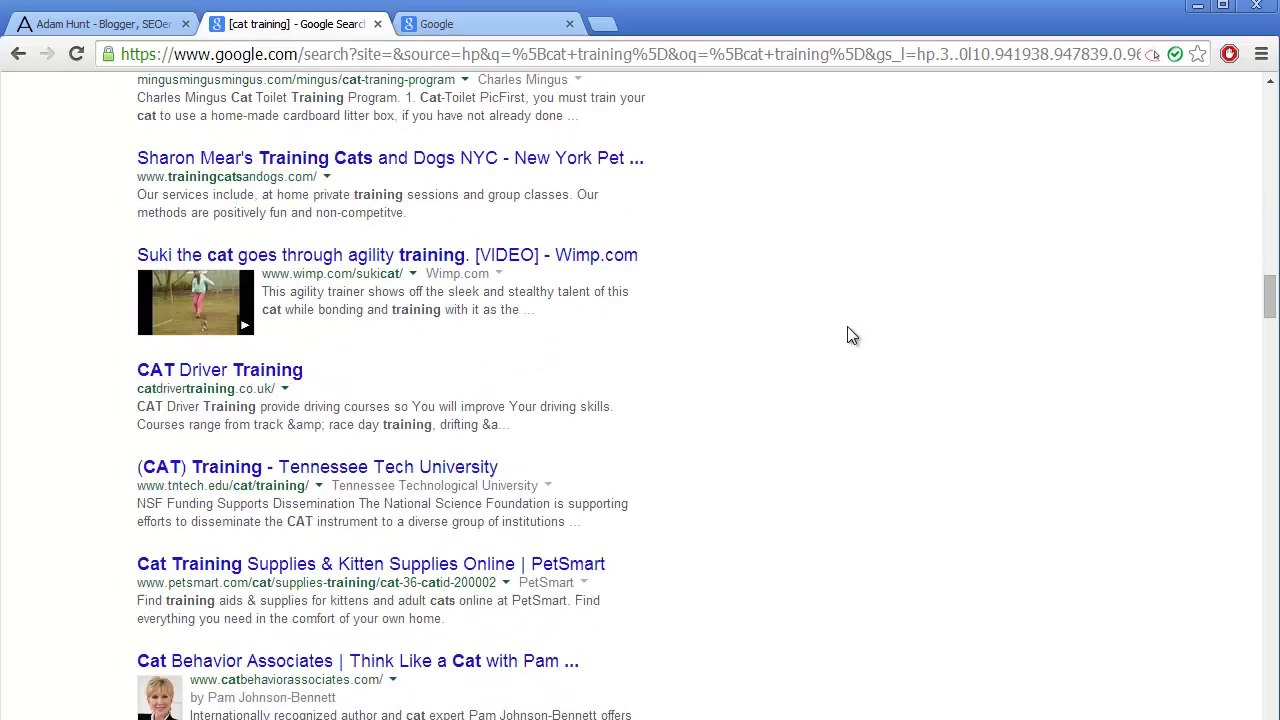
{"action": "scroll", "coordinate": [852, 341], "scroll_direction": "up", "scroll_amount": 7}
{"action": "scroll", "coordinate": [852, 341], "scroll_direction": "up", "scroll_amount": 8}
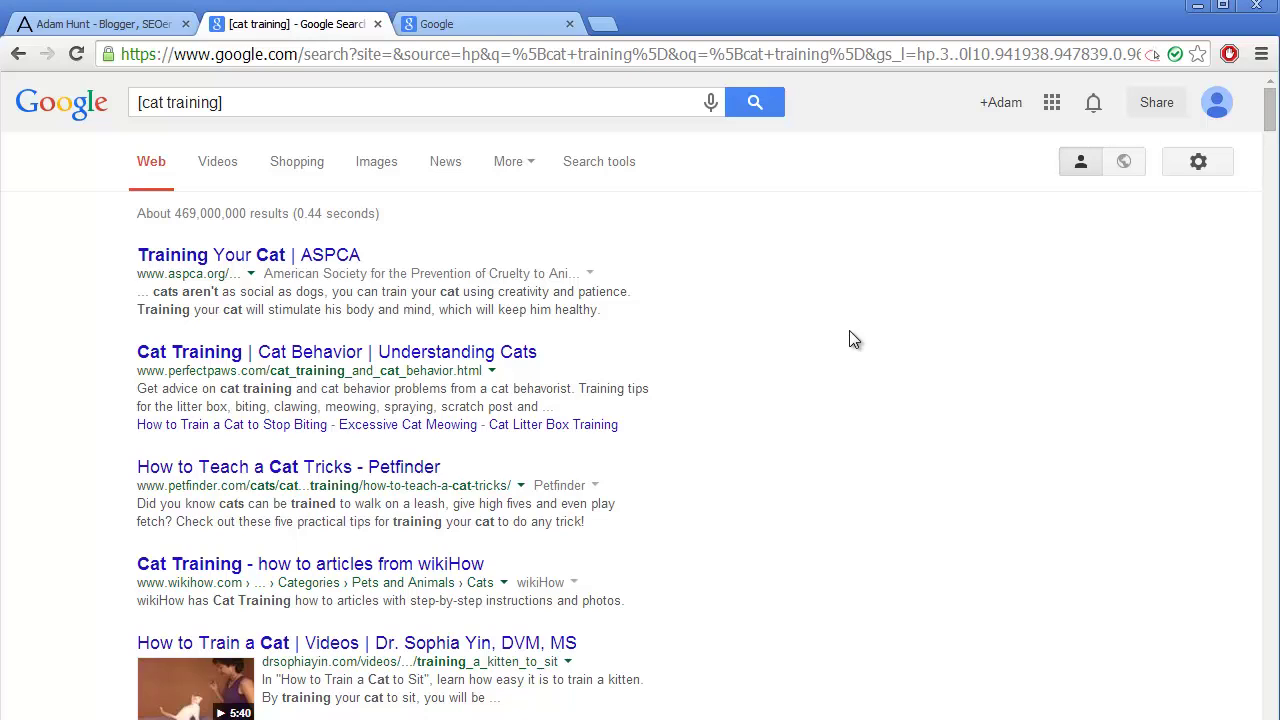
Search for "linkclump" on the other open Google page and open its Chrome Web Store listing
{"action": "left_click", "coordinate": [505, 25]}
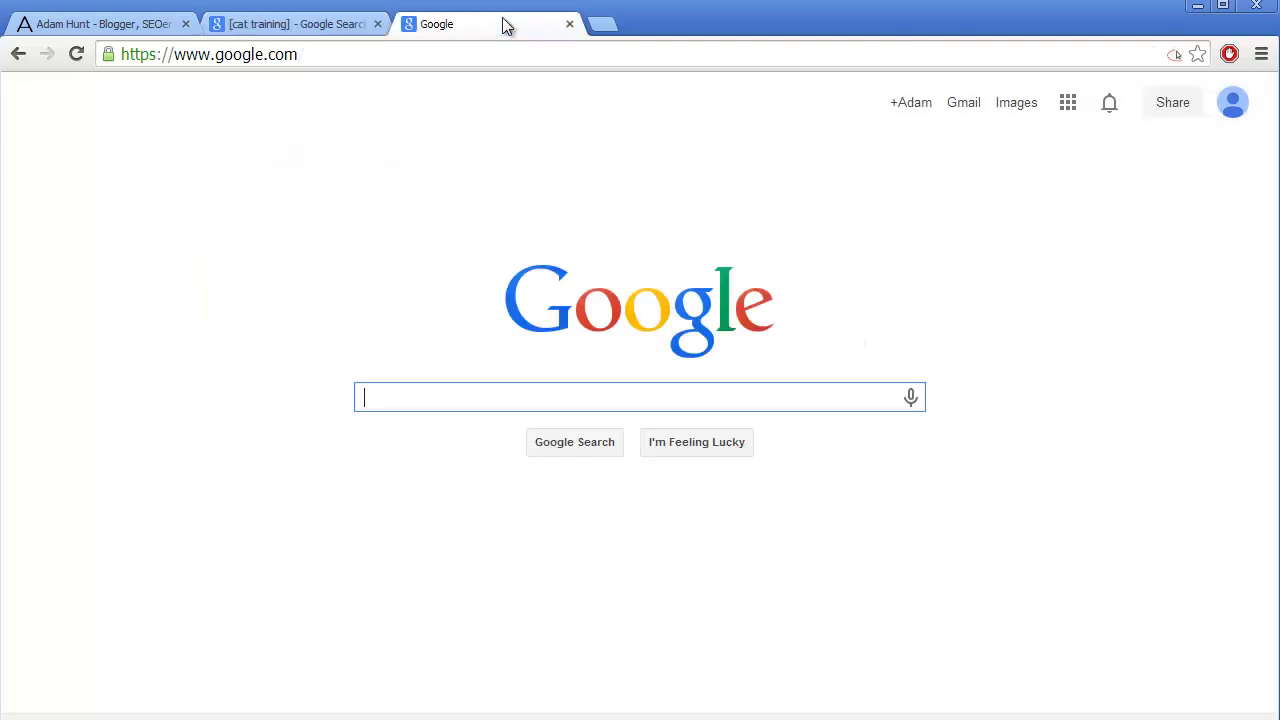
{"action": "type", "text": "lin"}
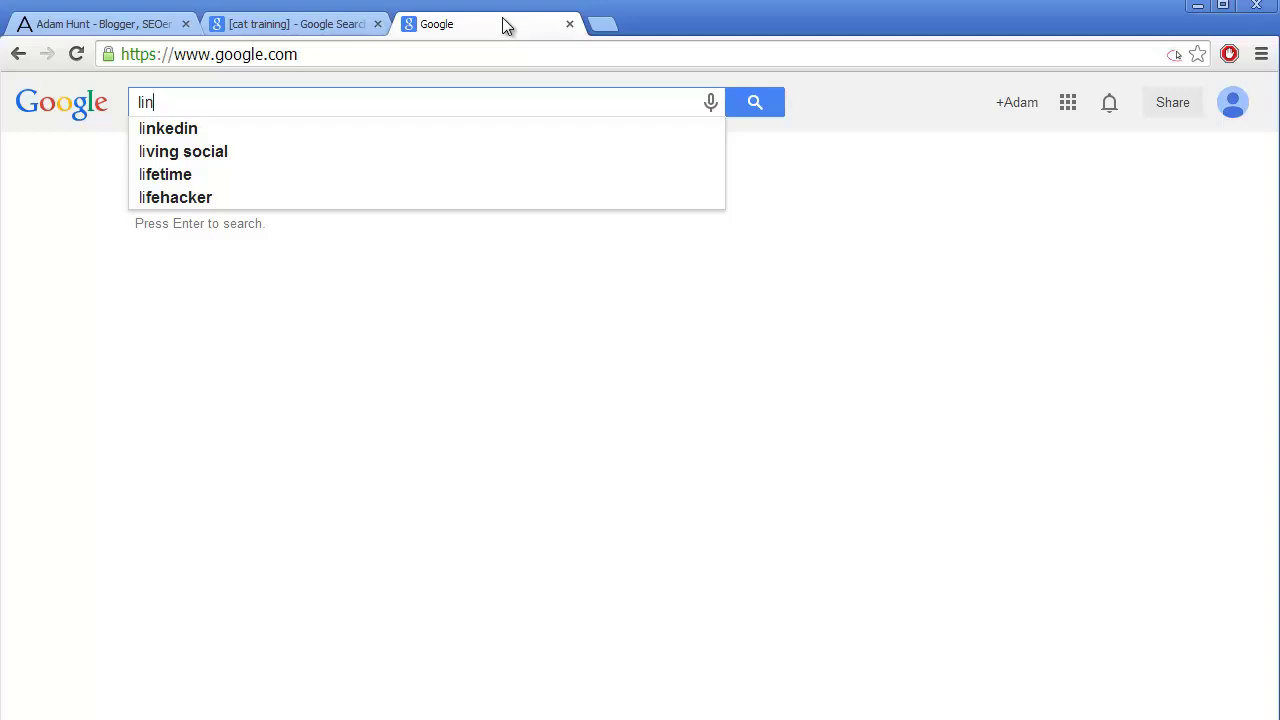
{"action": "type", "text": "kclump"}
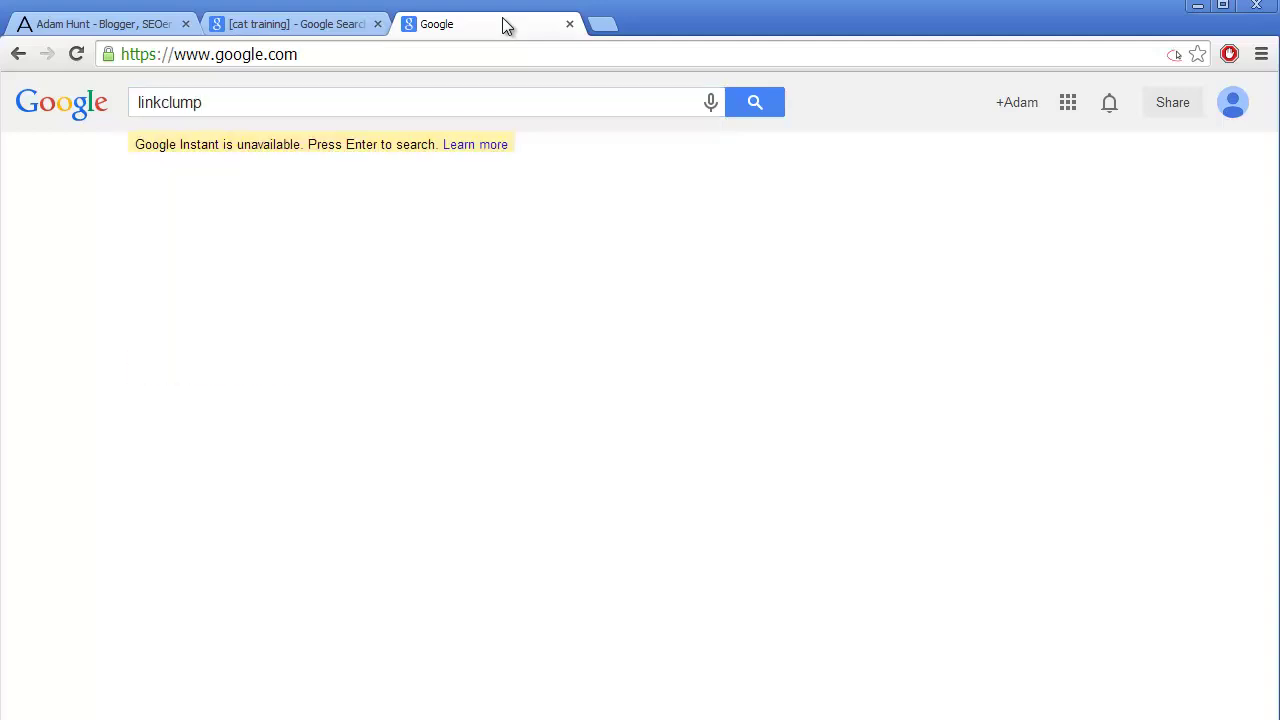
{"action": "key", "text": "Return"}
{"action": "left_click", "coordinate": [318, 254]}
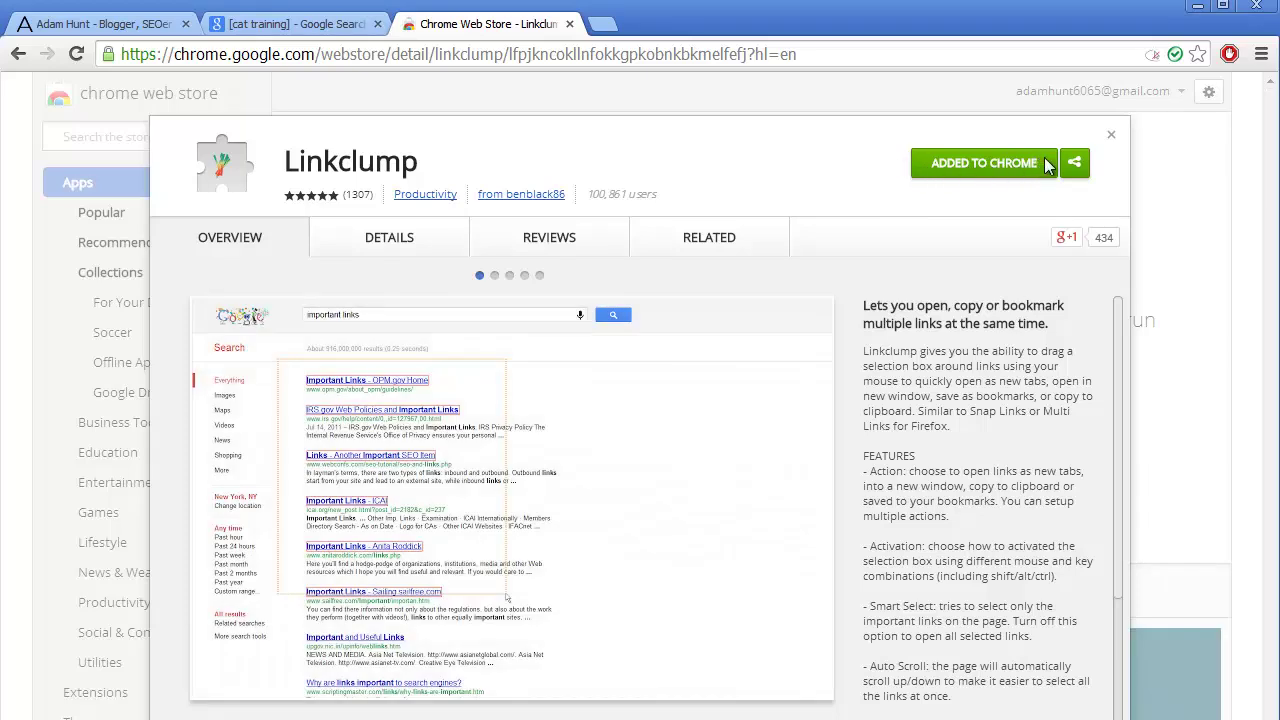
Return to the linkclump search results and open the Linkclump options page from Chrome's installed extensions
{"action": "left_click", "coordinate": [17, 55]}
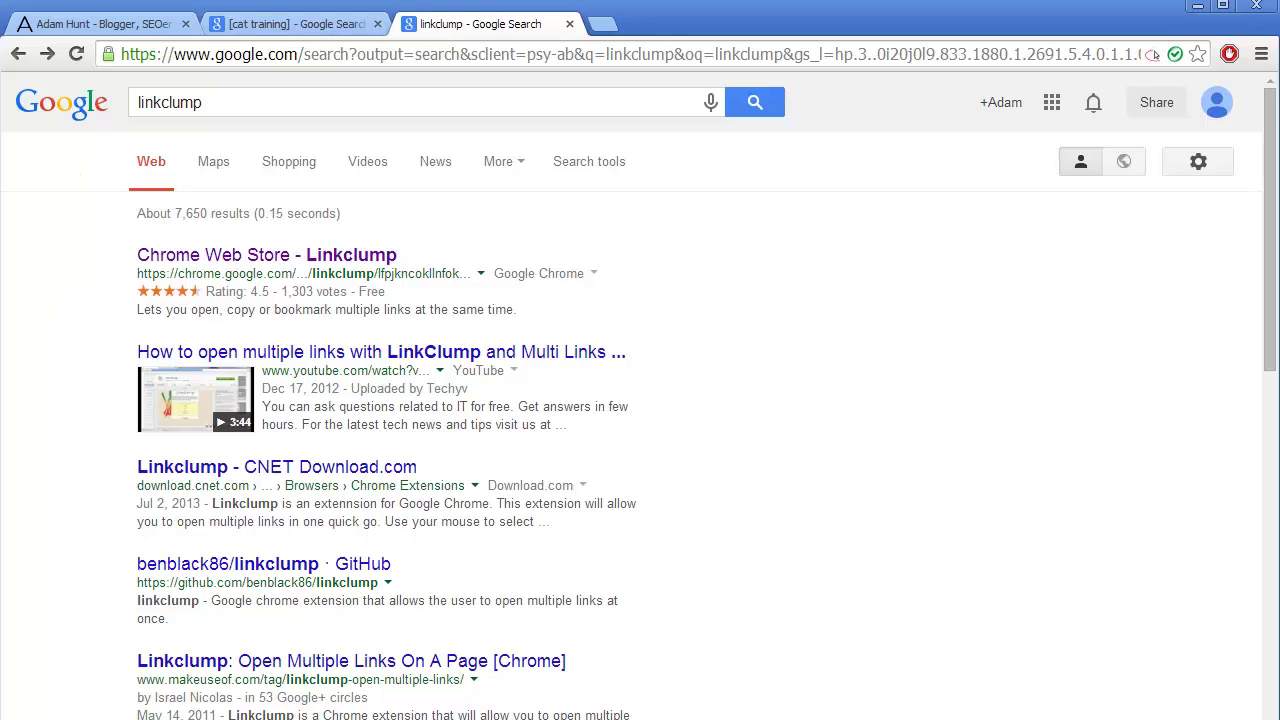
{"action": "left_click", "coordinate": [1261, 54]}
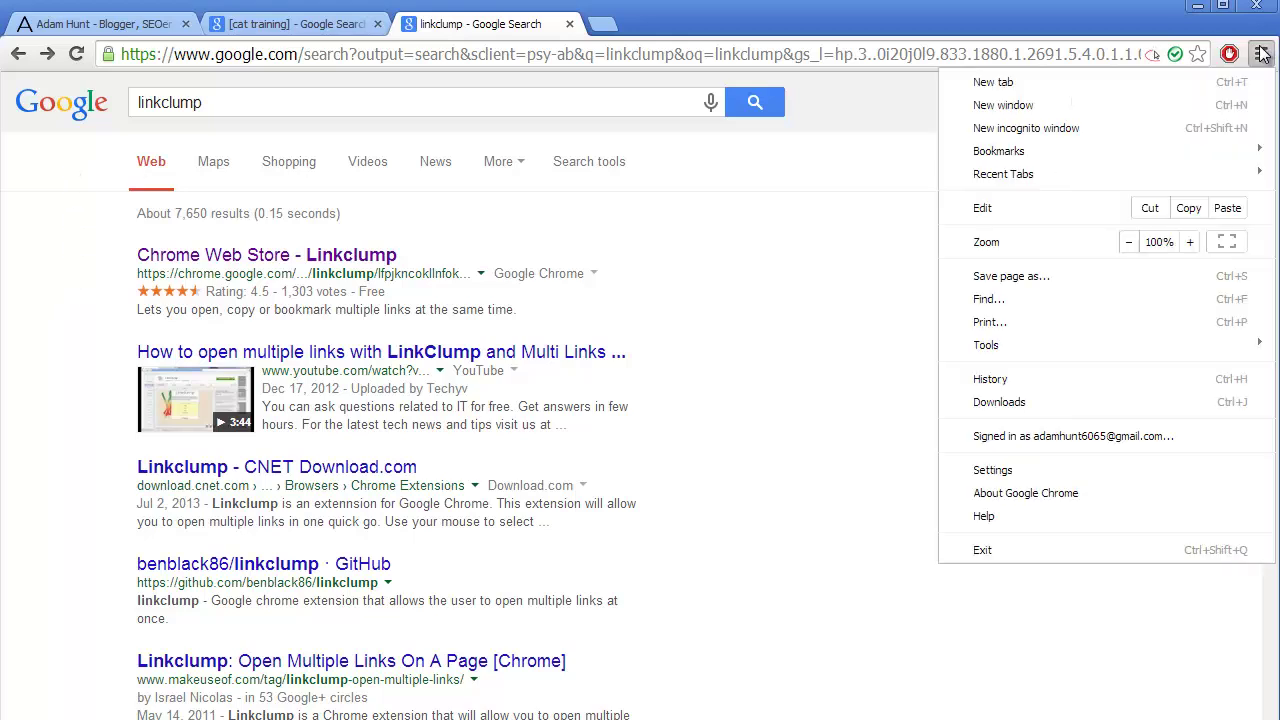
{"action": "left_click", "coordinate": [1036, 470]}
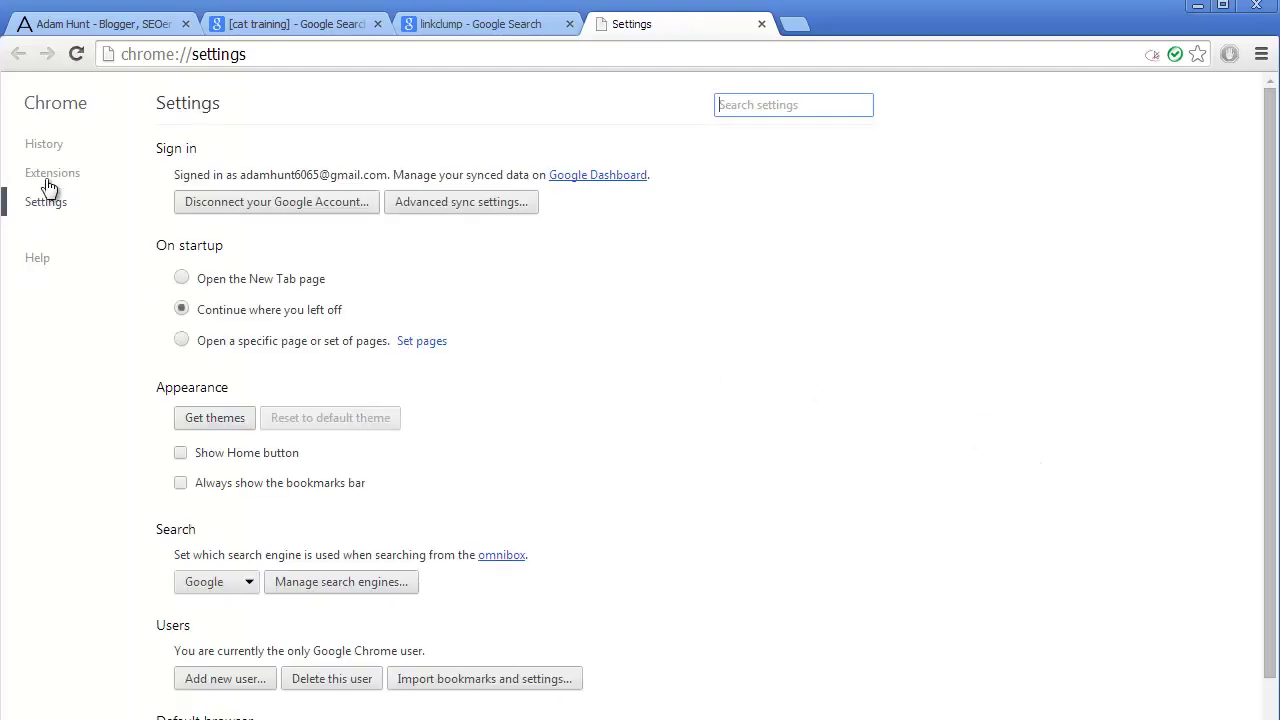
{"action": "left_click", "coordinate": [50, 178]}
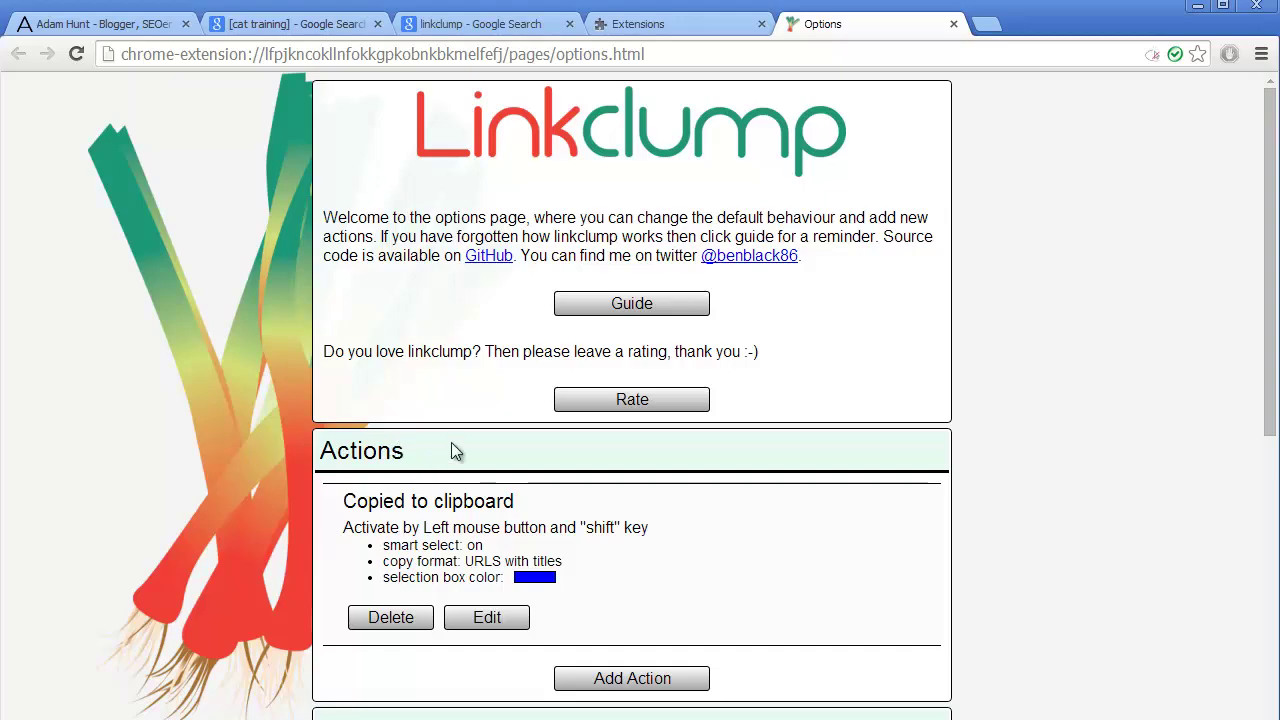
Save the Linkclump action with the shift key, Copied to clipboard, smart select on and the URLS with titles copy format
{"action": "scroll", "coordinate": [451, 445], "scroll_direction": "down", "scroll_amount": 2}
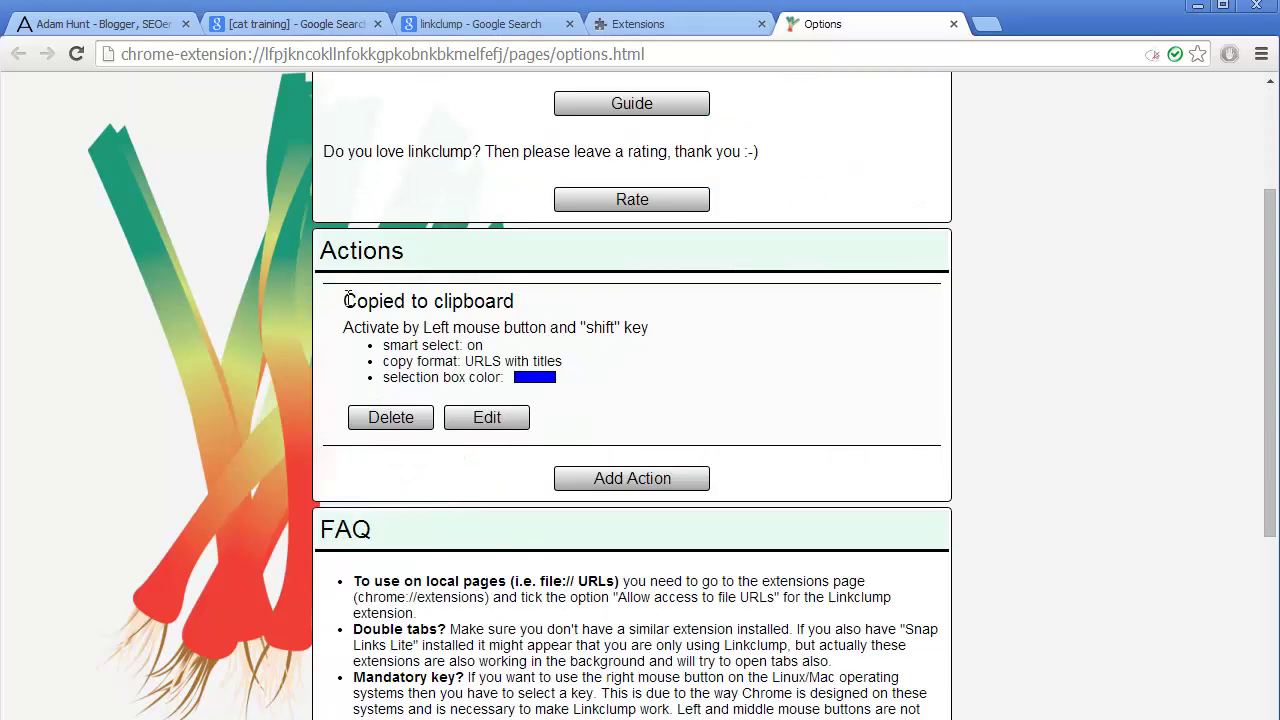
{"action": "left_click", "coordinate": [466, 420]}
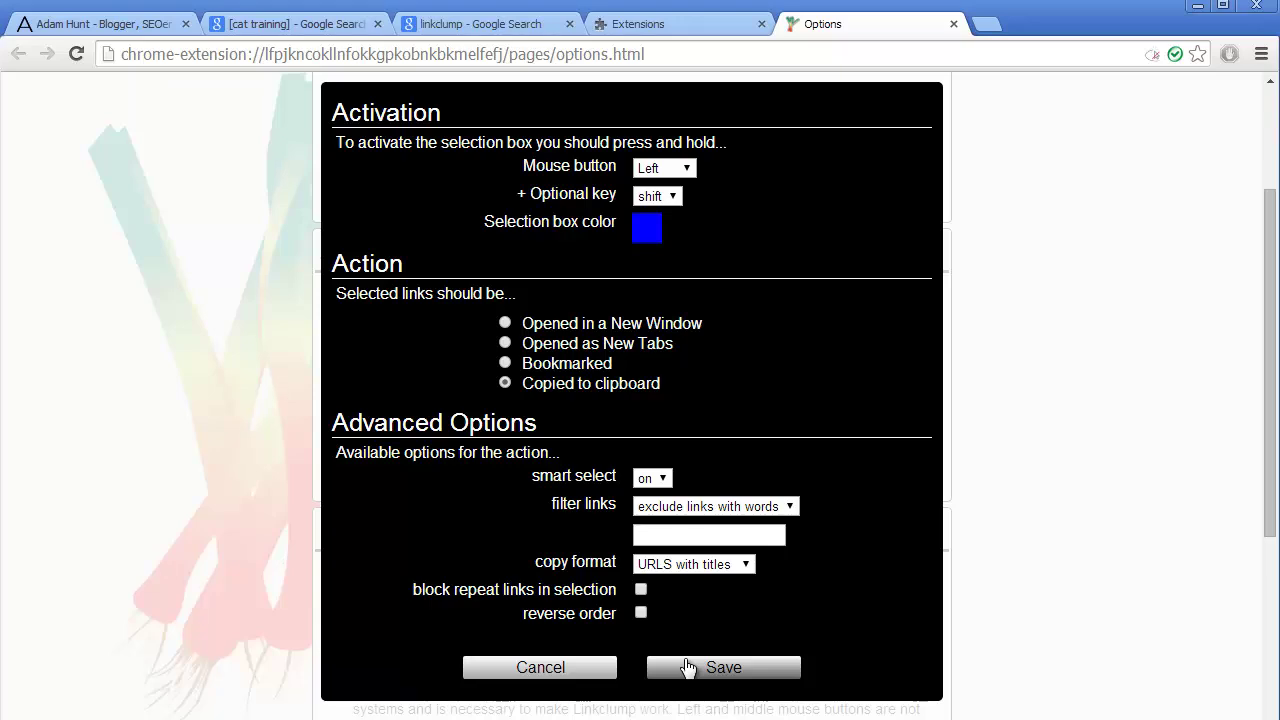
{"action": "left_click", "coordinate": [688, 667]}
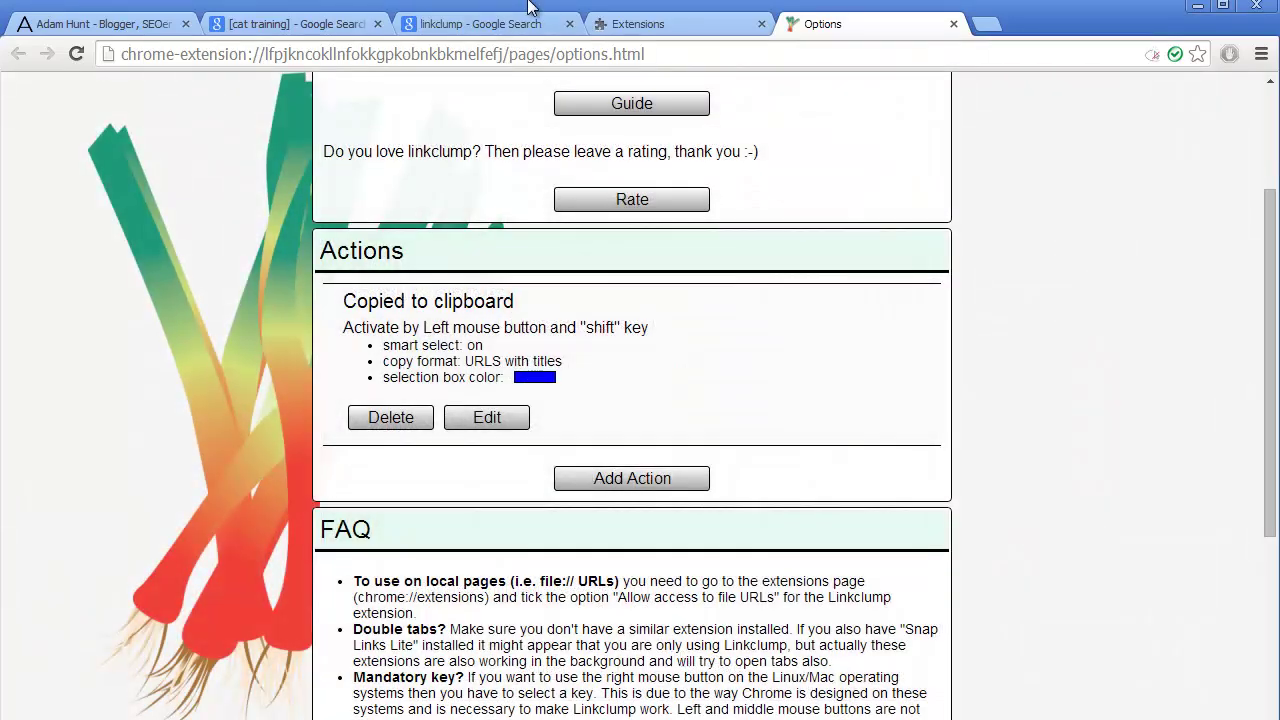
Search Google for "free clipboard viewer" in place of linkclump, and minimize the Free Clipboard Viewer 2.0 window
{"action": "left_click", "coordinate": [515, 20]}
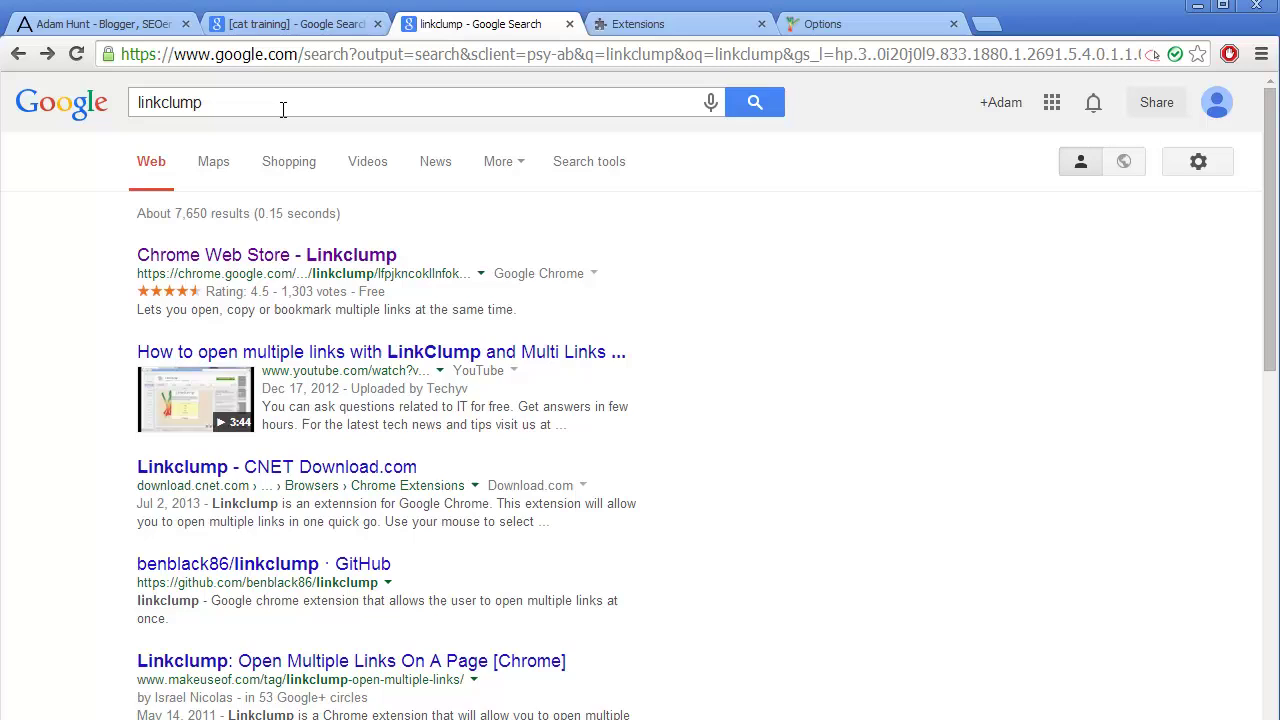
{"action": "double_click", "coordinate": [283, 110]}
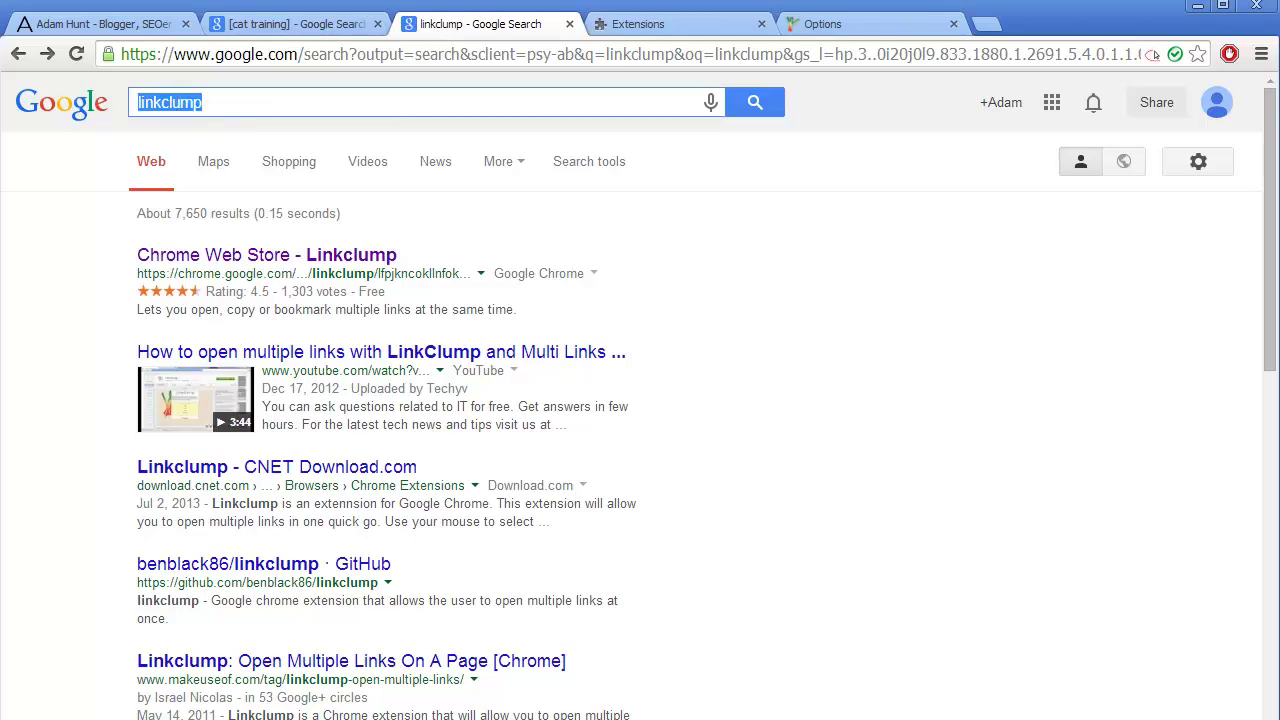
{"action": "type", "text": "free cl"}
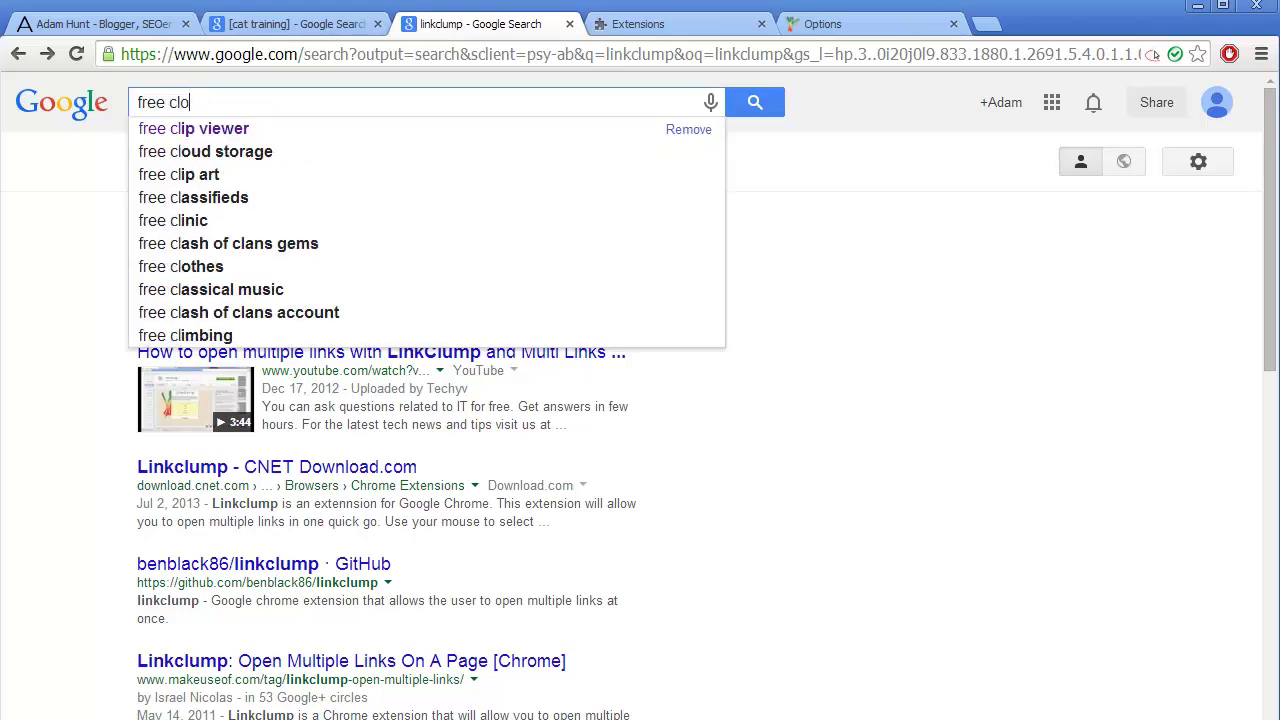
{"action": "type", "text": "ipboard"}
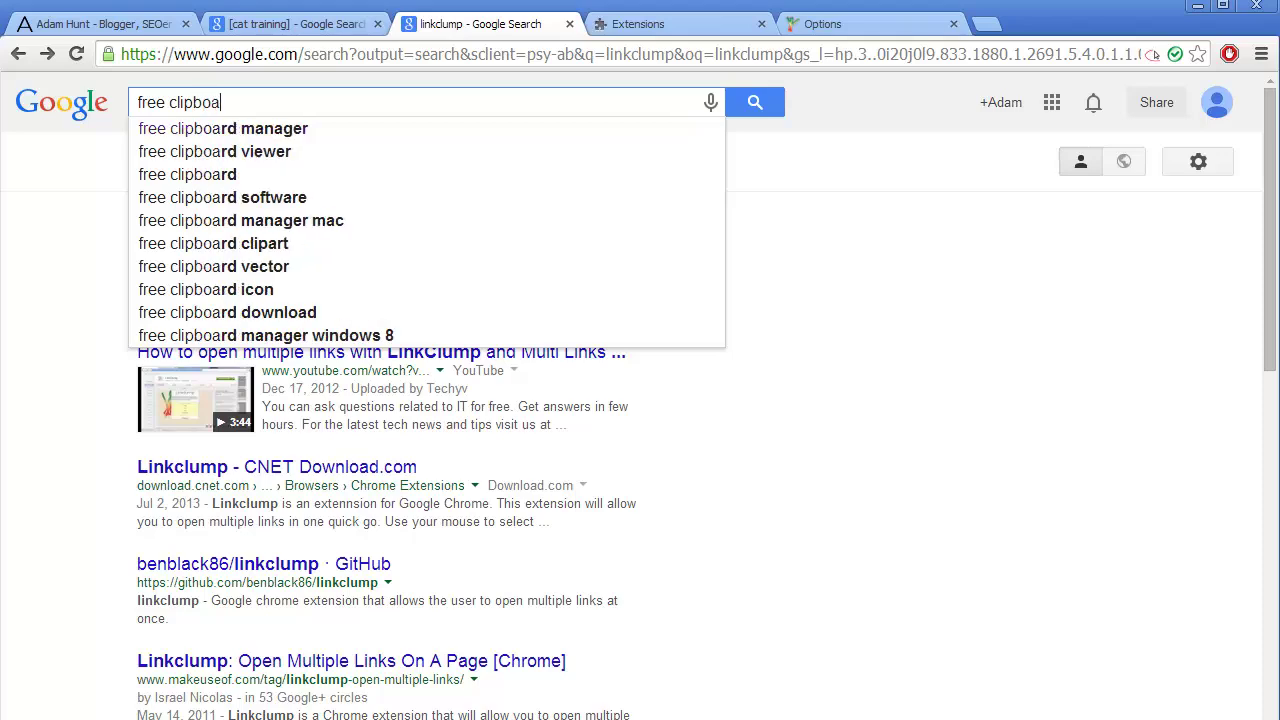
{"action": "key", "text": "Down"}
{"action": "key", "text": "Down"}
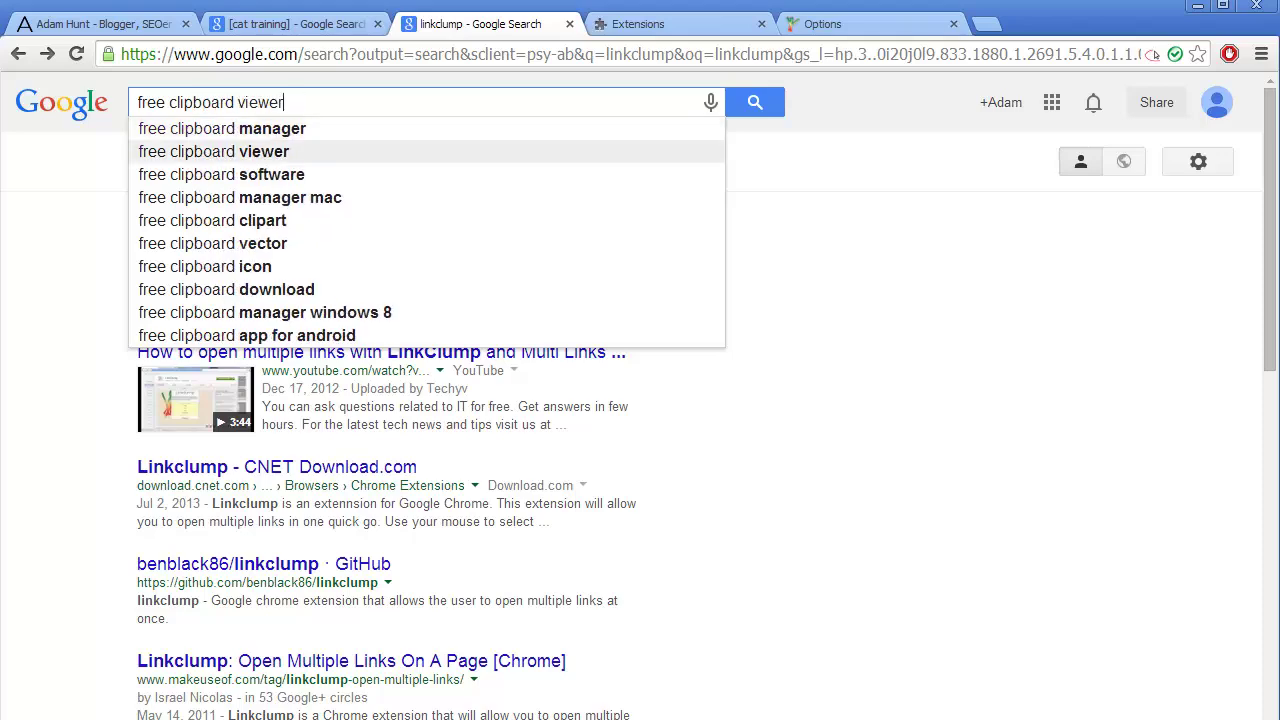
{"action": "key", "text": "Return"}
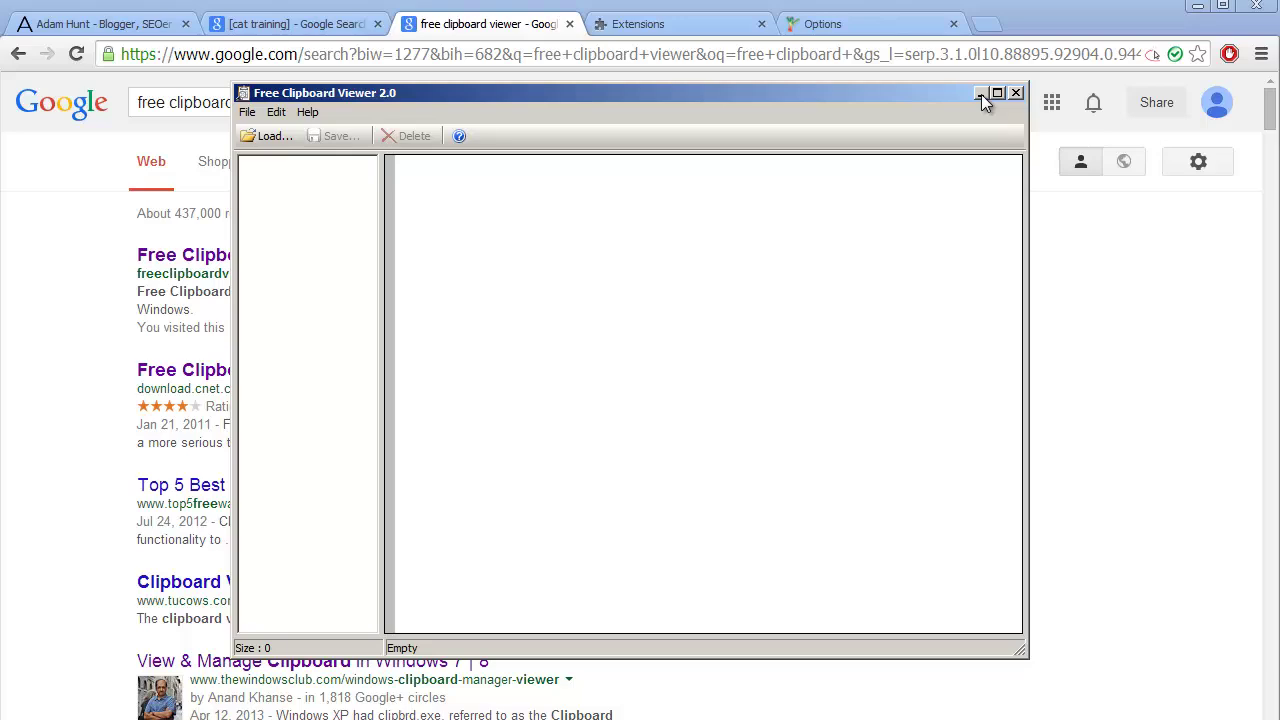
{"action": "left_click", "coordinate": [981, 94]}
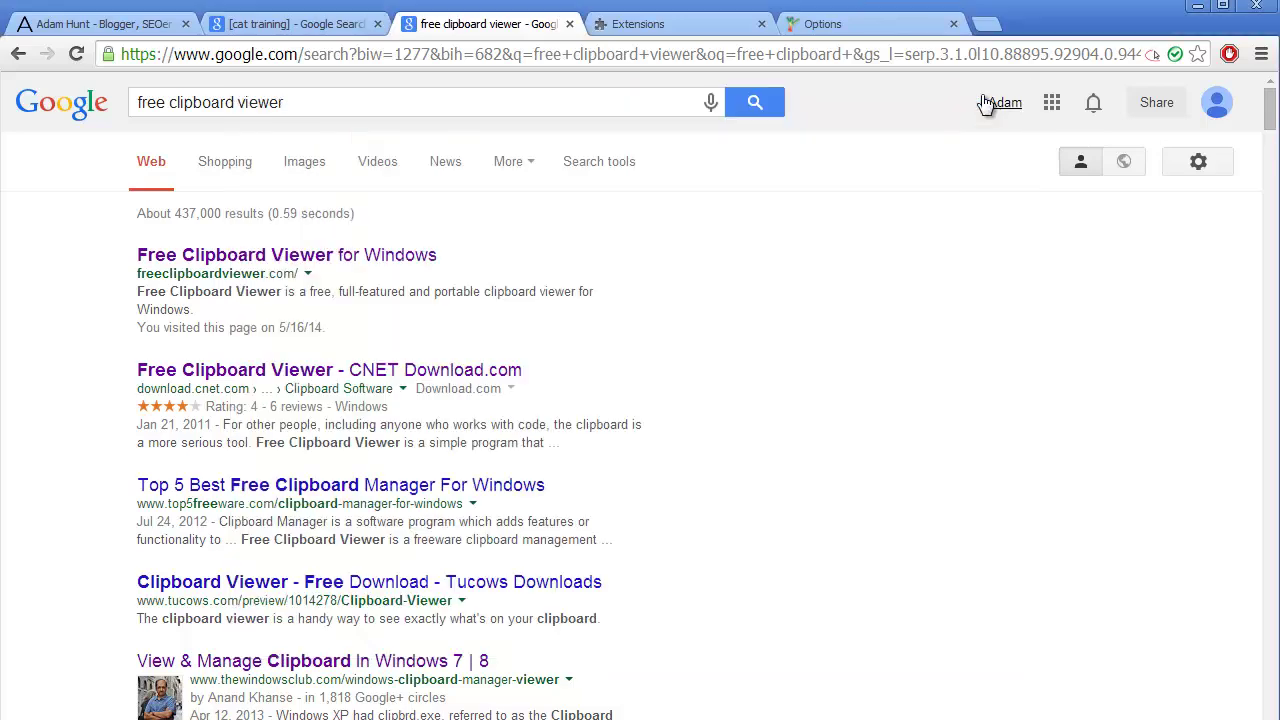
Go back to the Linkclump options page, look over it and close it
{"action": "left_click", "coordinate": [838, 28]}
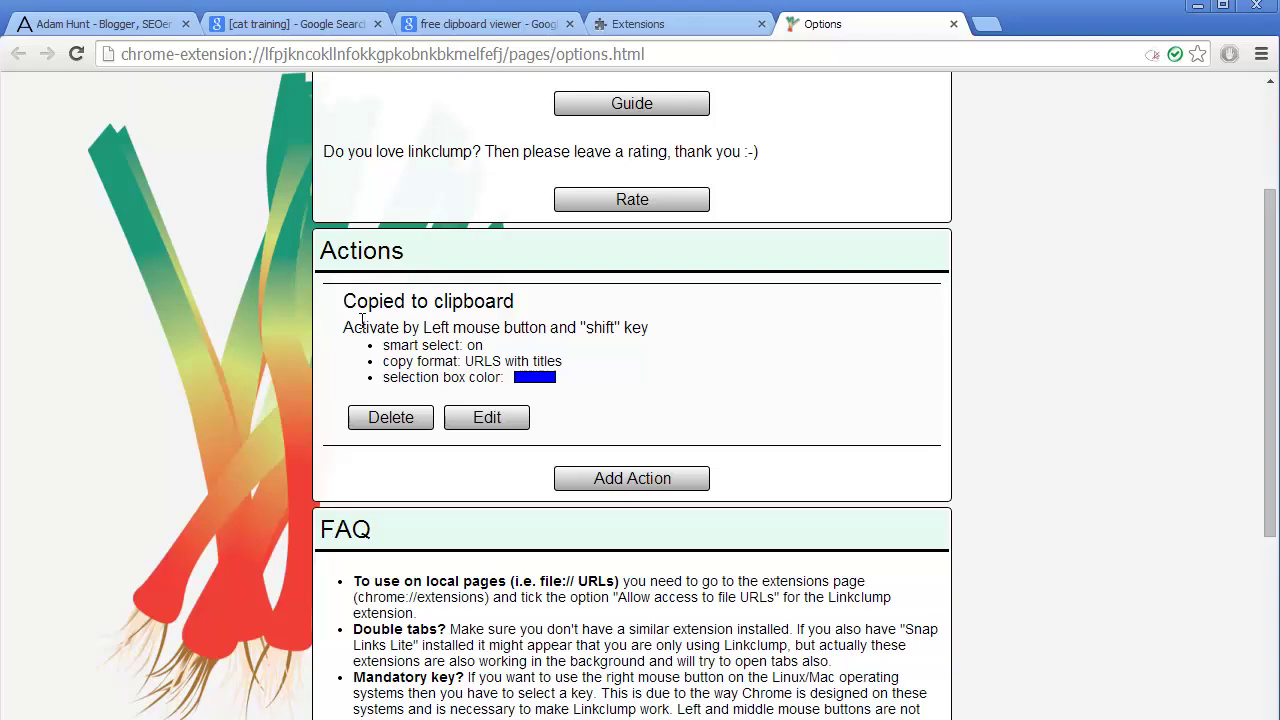
{"action": "scroll", "coordinate": [740, 349], "scroll_direction": "down", "scroll_amount": 4}
{"action": "scroll", "coordinate": [780, 345], "scroll_direction": "up", "scroll_amount": 6}
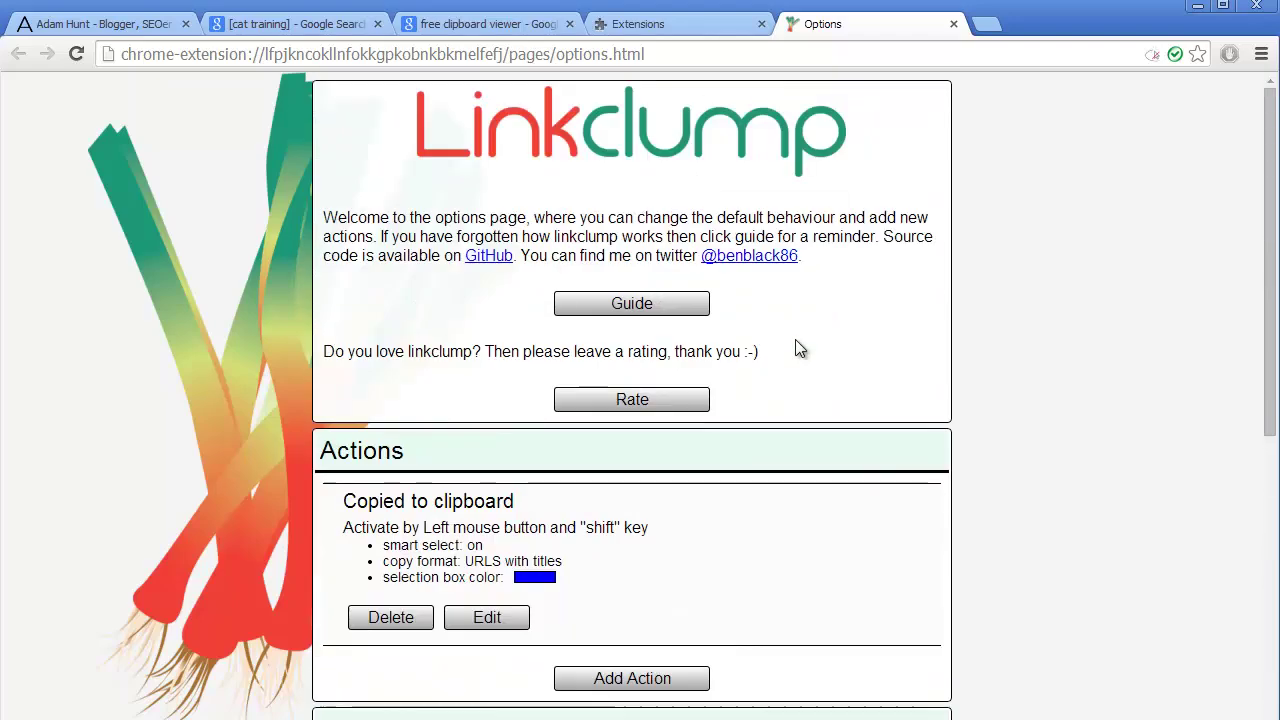
{"action": "left_click", "coordinate": [955, 25]}
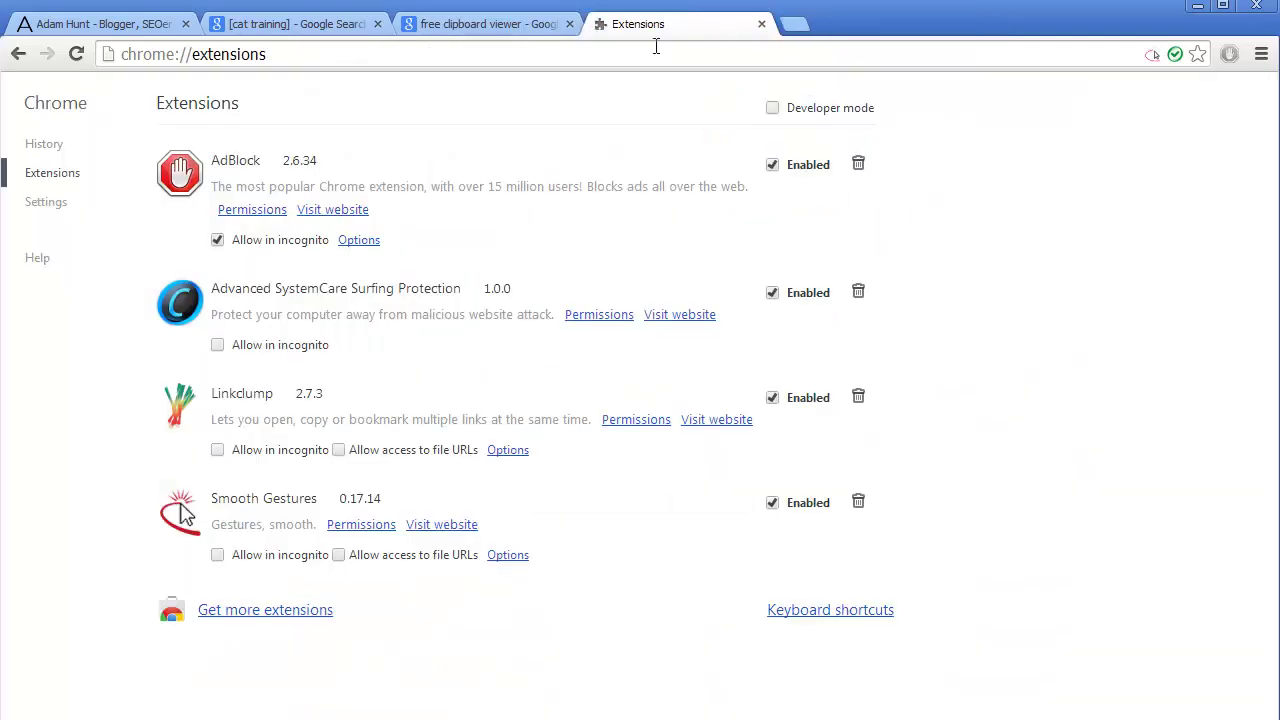
Close the Extensions page, copy all links on the [cat training] results page with Linkclump, and check them in Free Clipboard Viewer
{"action": "left_click", "coordinate": [762, 24]}
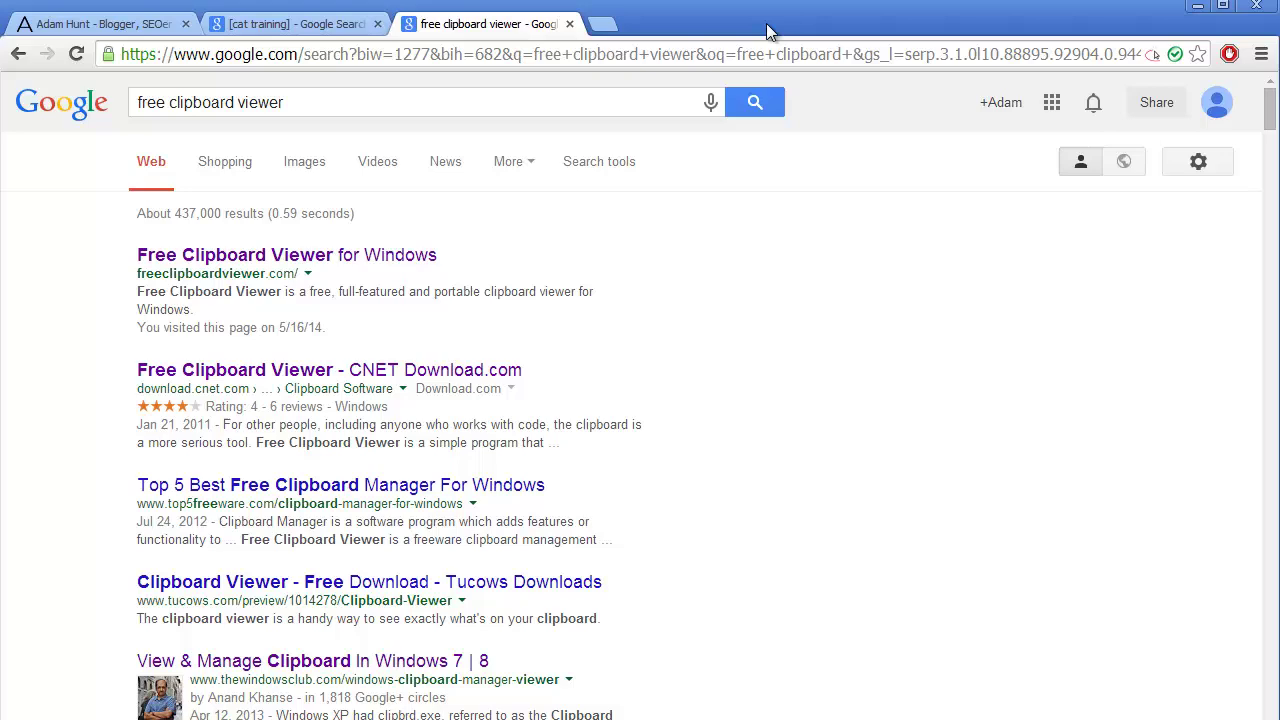
{"action": "left_click", "coordinate": [322, 28]}
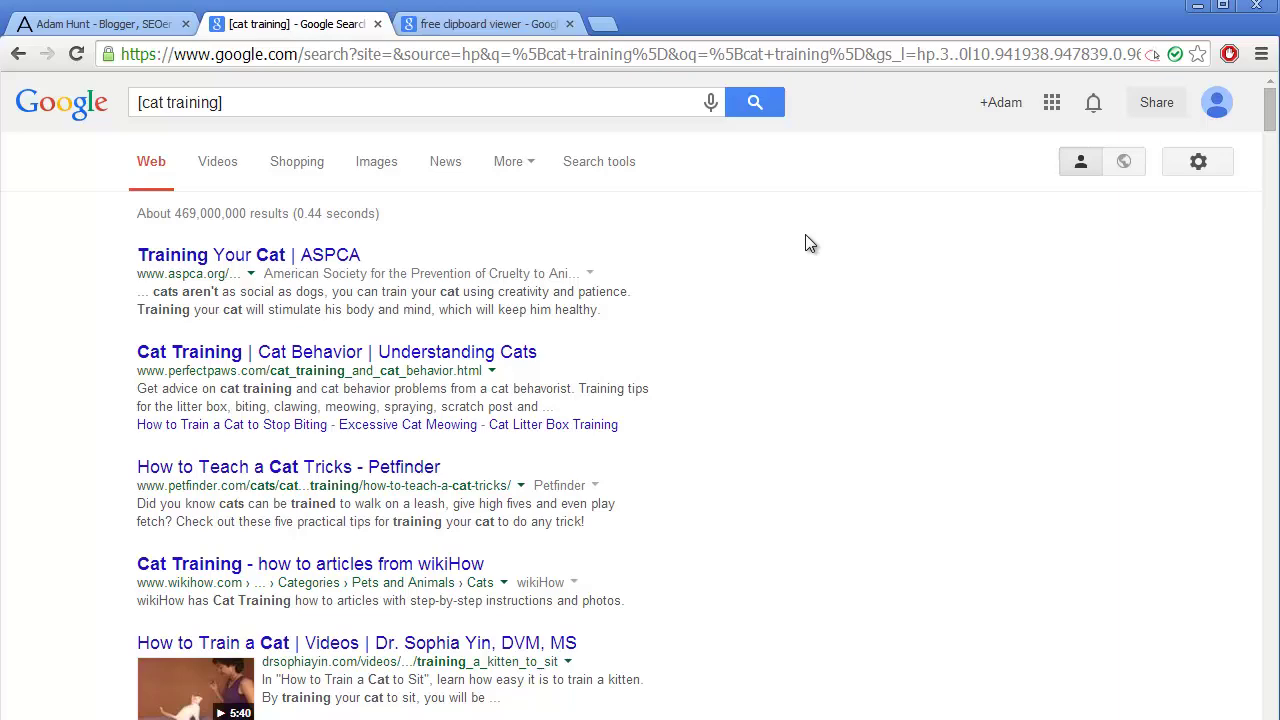
{"action": "left_click_drag", "start_coordinate": [810, 244], "coordinate": [250, 240]}
{"action": "left_click_drag", "start_coordinate": [97, 240], "coordinate": [118, 418]}
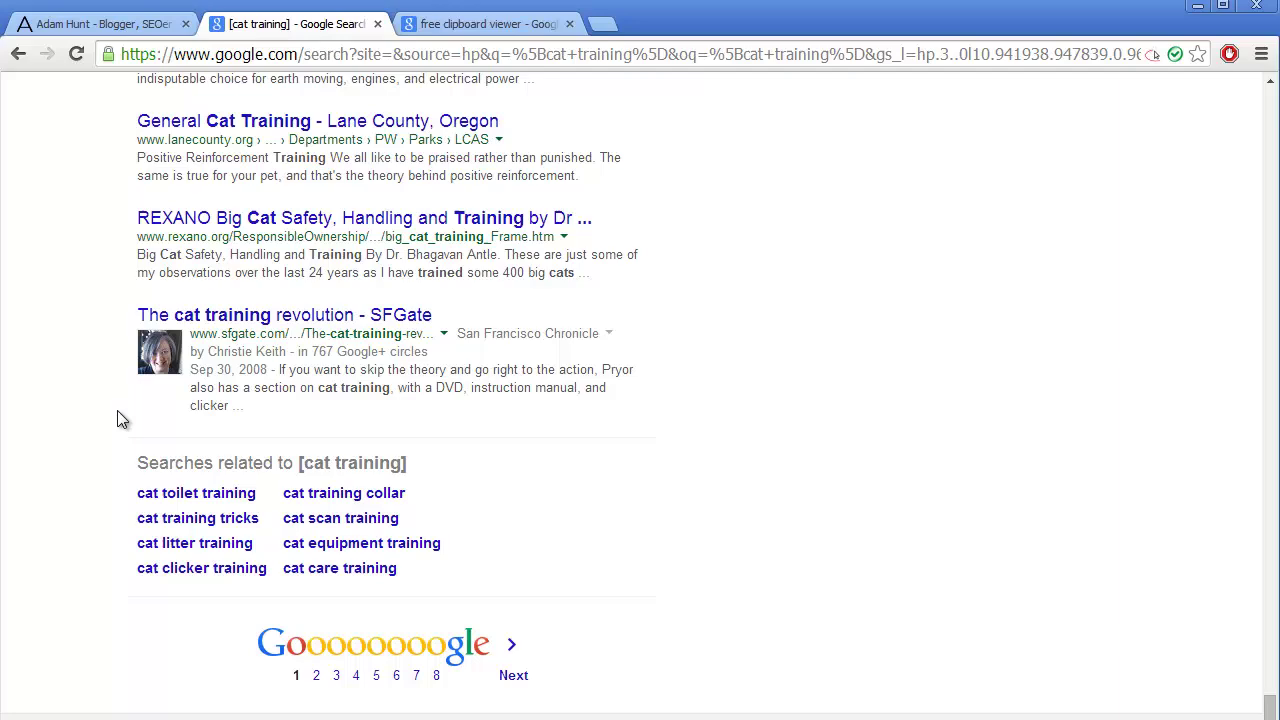
{"action": "key", "text": "alt+Tab"}
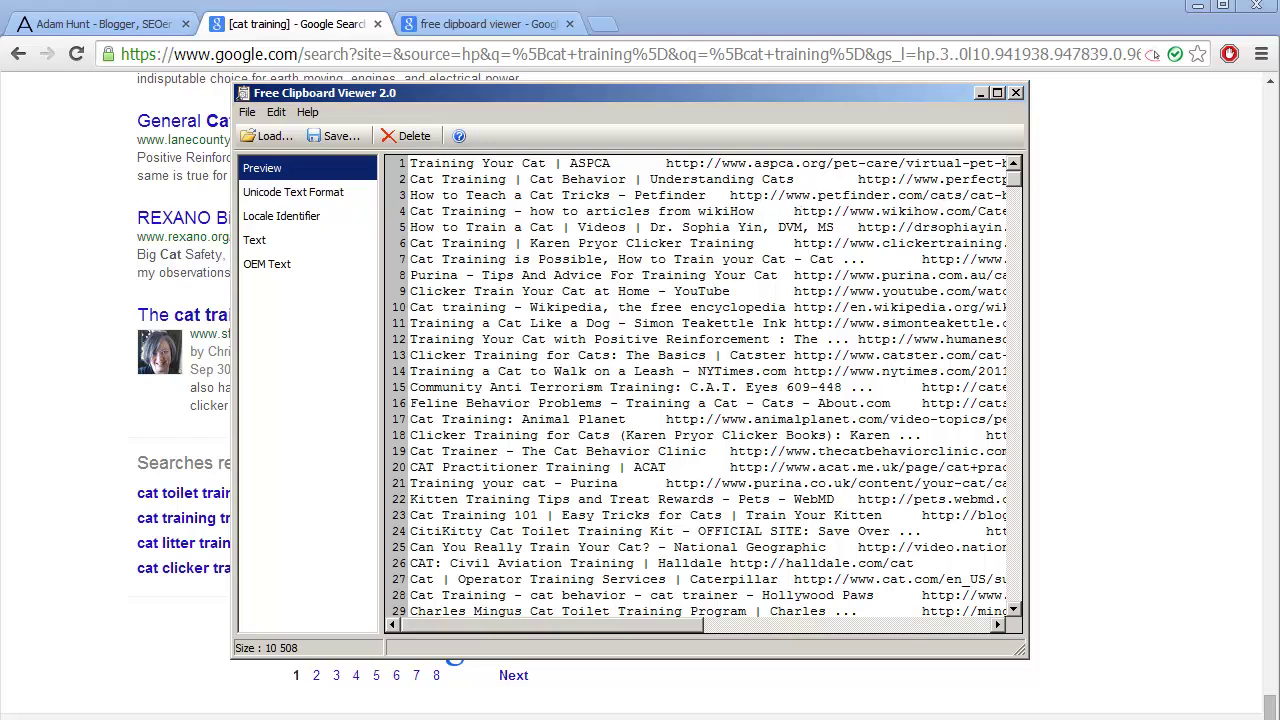
{"action": "left_click", "coordinate": [977, 97]}
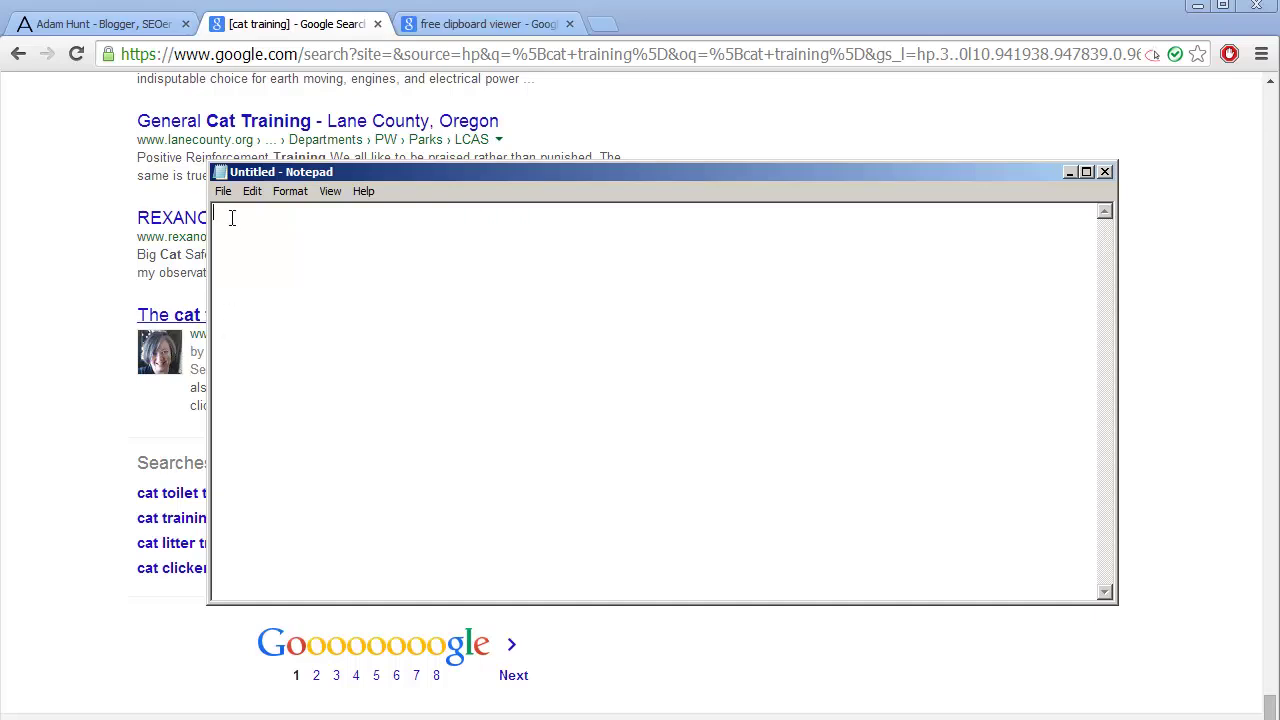
Paste the copied titles and URLs into the blank Notepad document and enlarge its window
{"action": "right_click", "coordinate": [231, 218]}
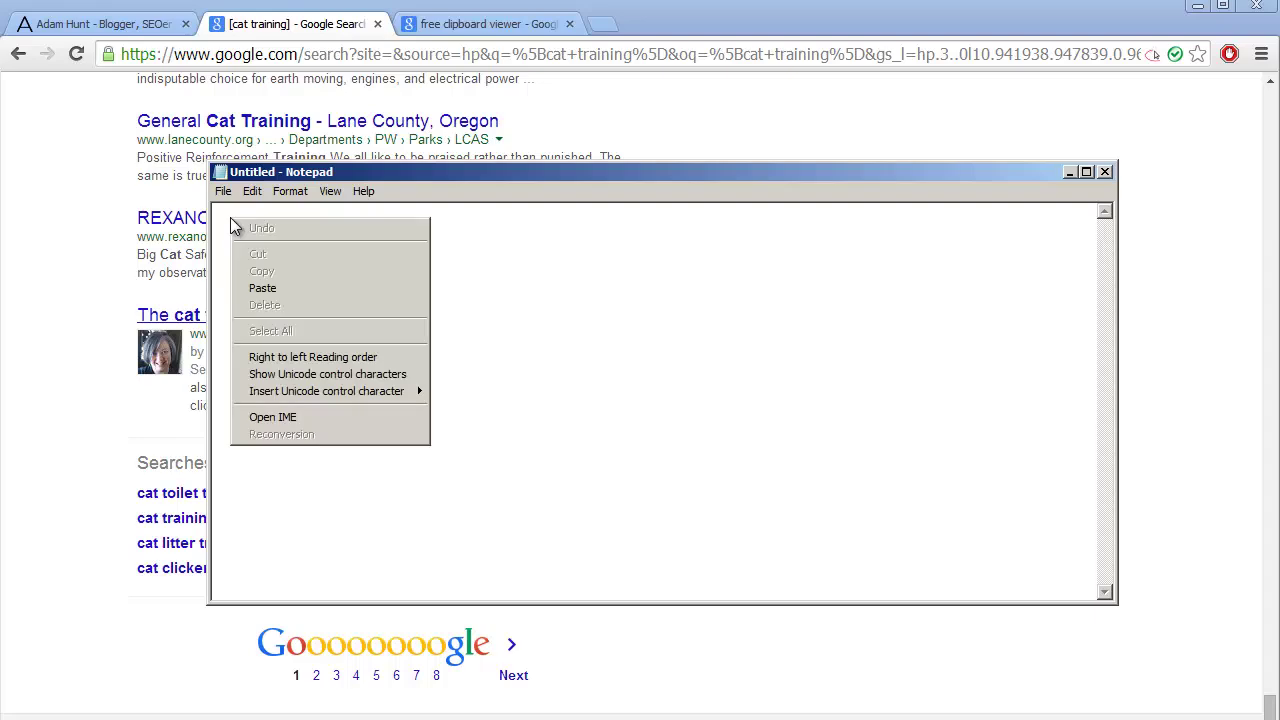
{"action": "left_click", "coordinate": [254, 288]}
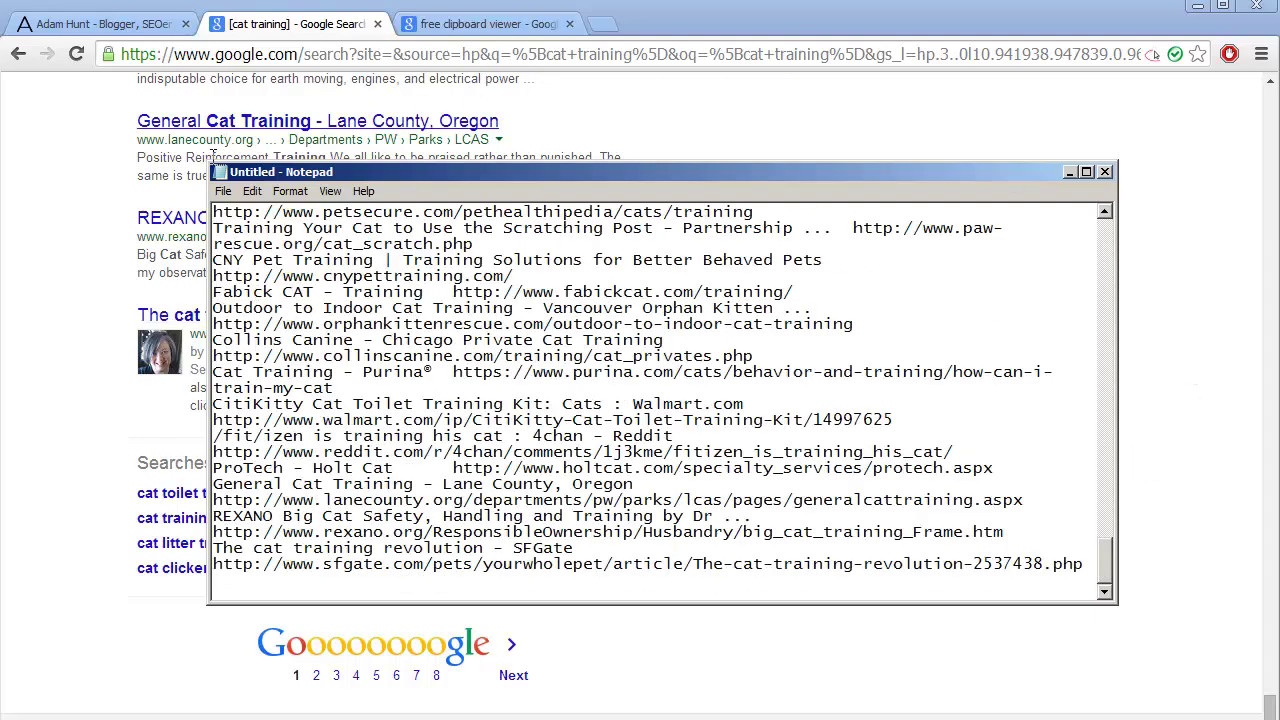
{"action": "left_click_drag", "start_coordinate": [207, 160], "coordinate": [85, 19]}
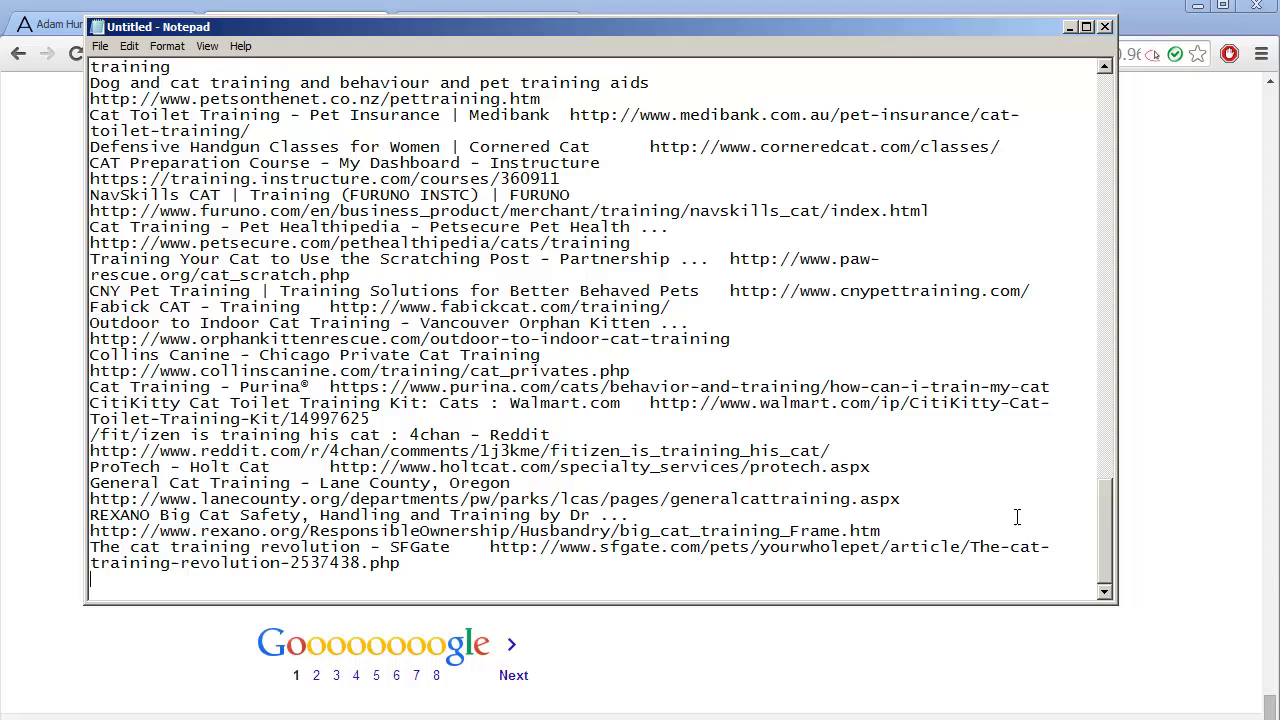
{"action": "left_click_drag", "start_coordinate": [1115, 601], "coordinate": [1262, 718]}
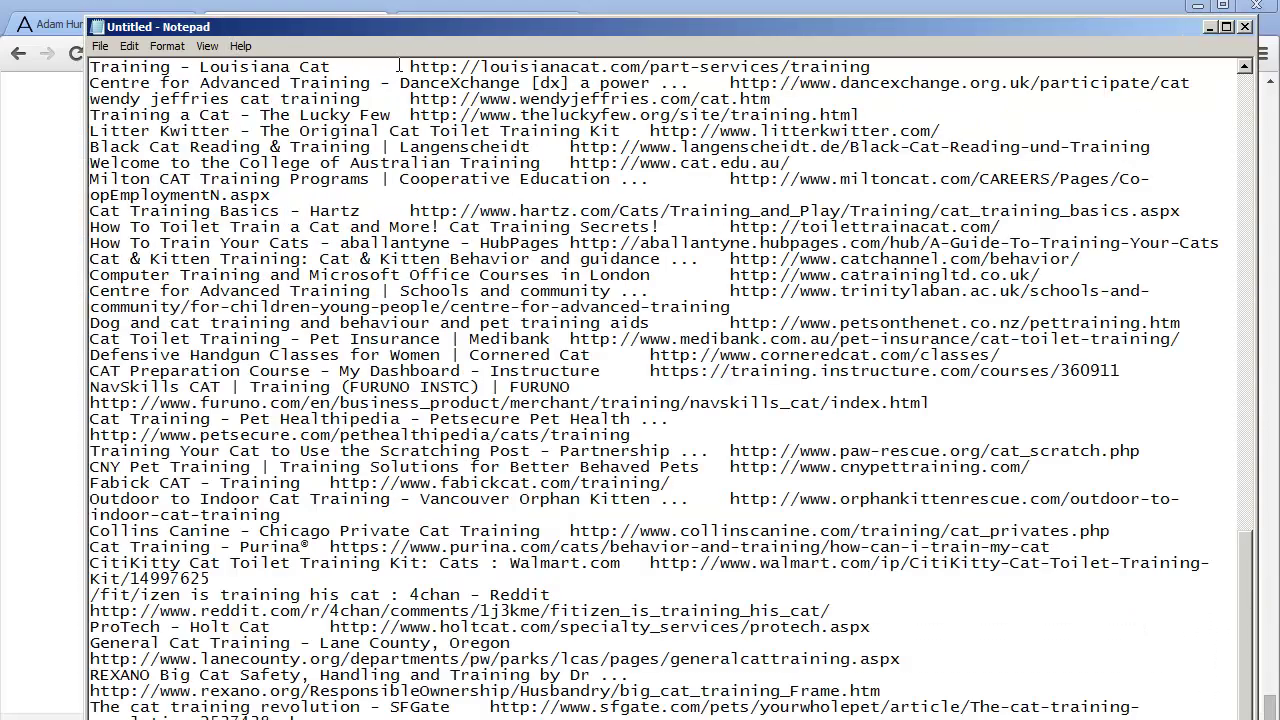
Delete the title "Training - Louisiana Cat" in front of its URL, and minimize Notepad
{"action": "left_click_drag", "start_coordinate": [408, 66], "coordinate": [8, 68]}
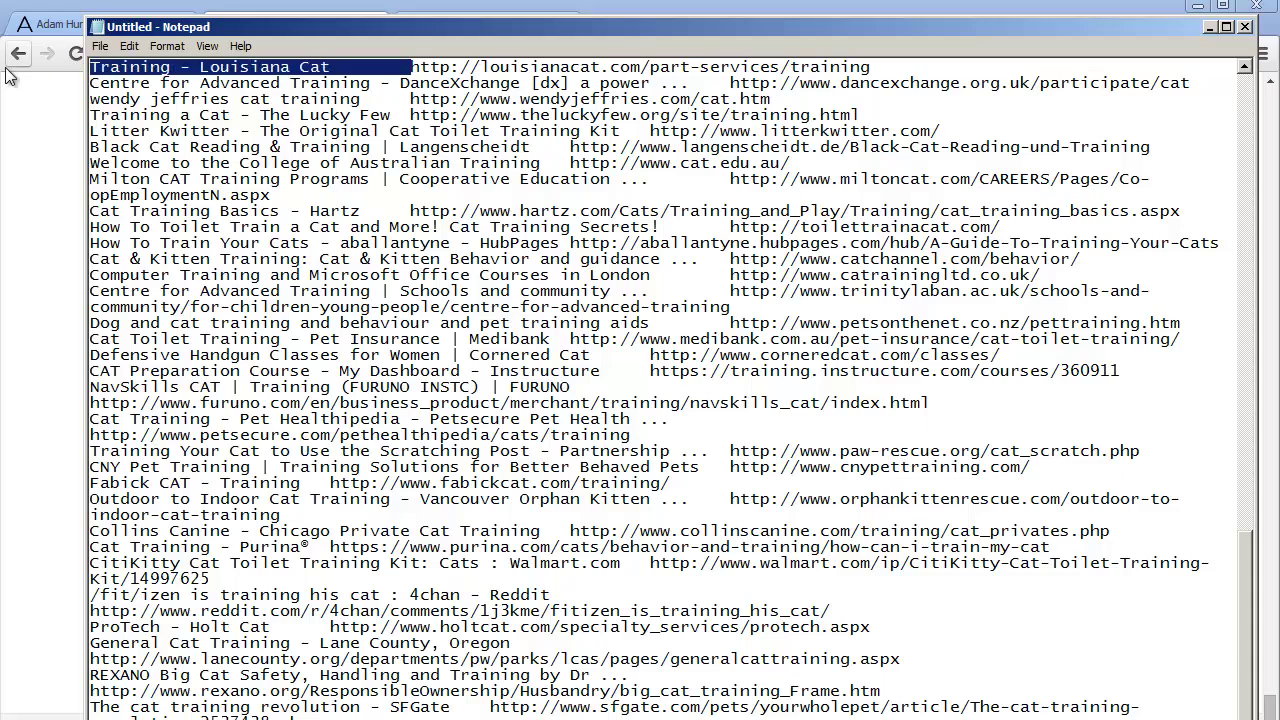
{"action": "key", "text": "BackSpace"}
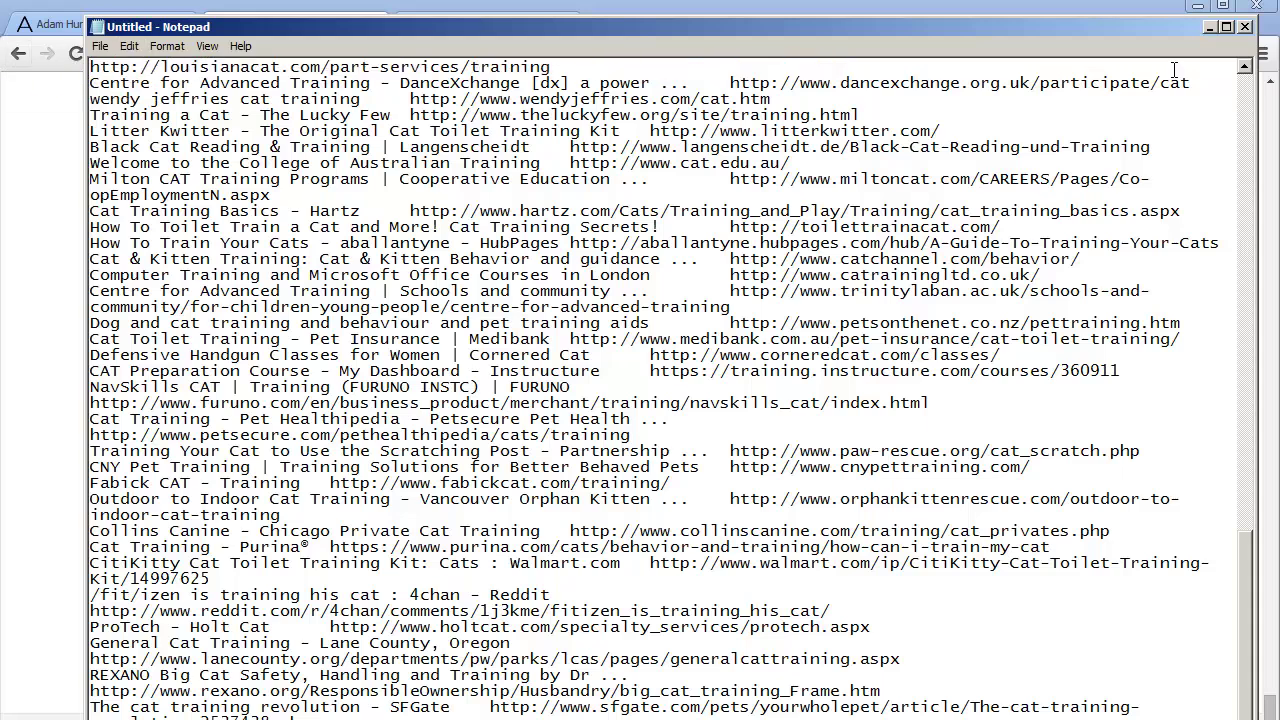
{"action": "left_click", "coordinate": [1210, 32]}
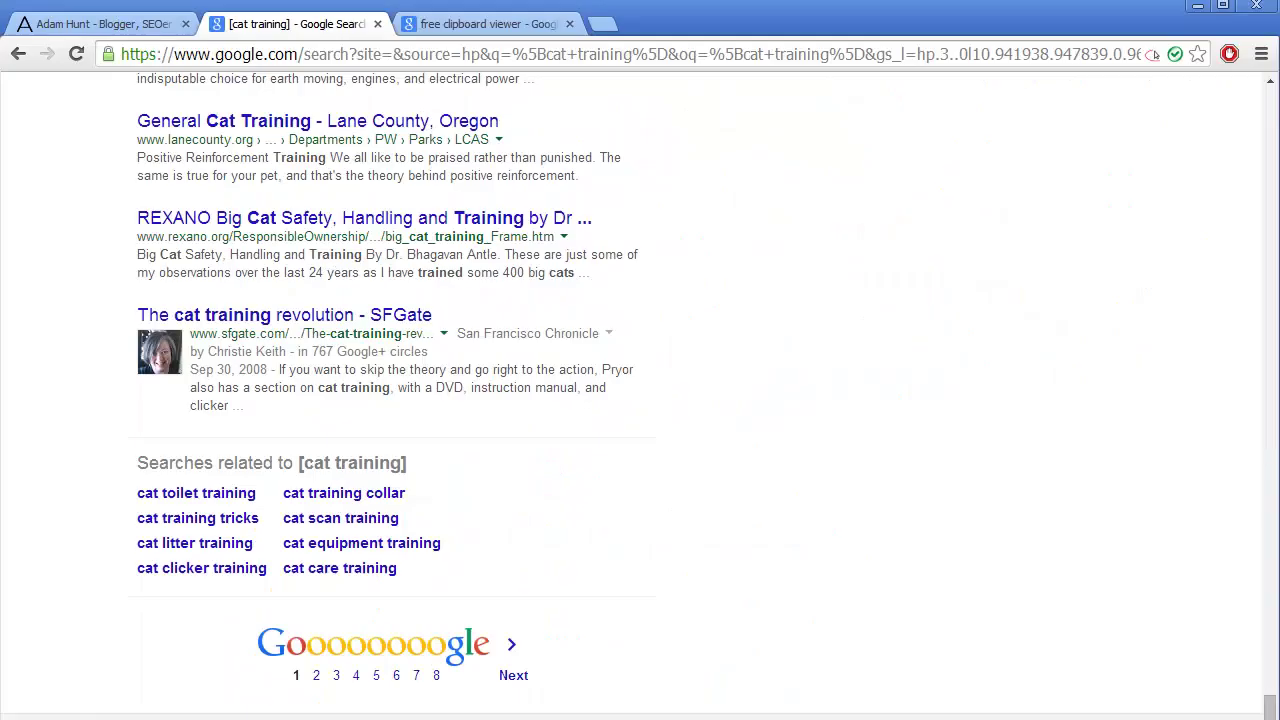
Switch to the blank Excel workbook, paste the copied links at A1, and widen columns A and B to fit their contents
{"action": "key", "text": "alt+Tab"}
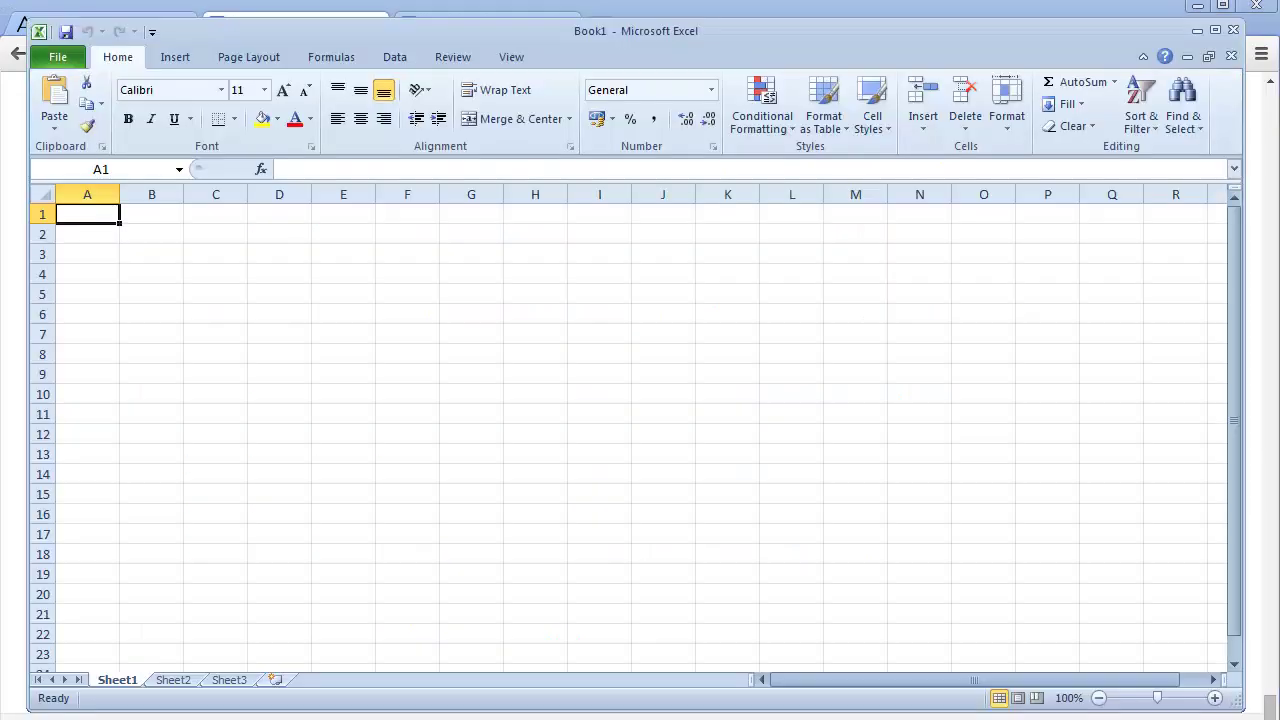
{"action": "right_click", "coordinate": [71, 214]}
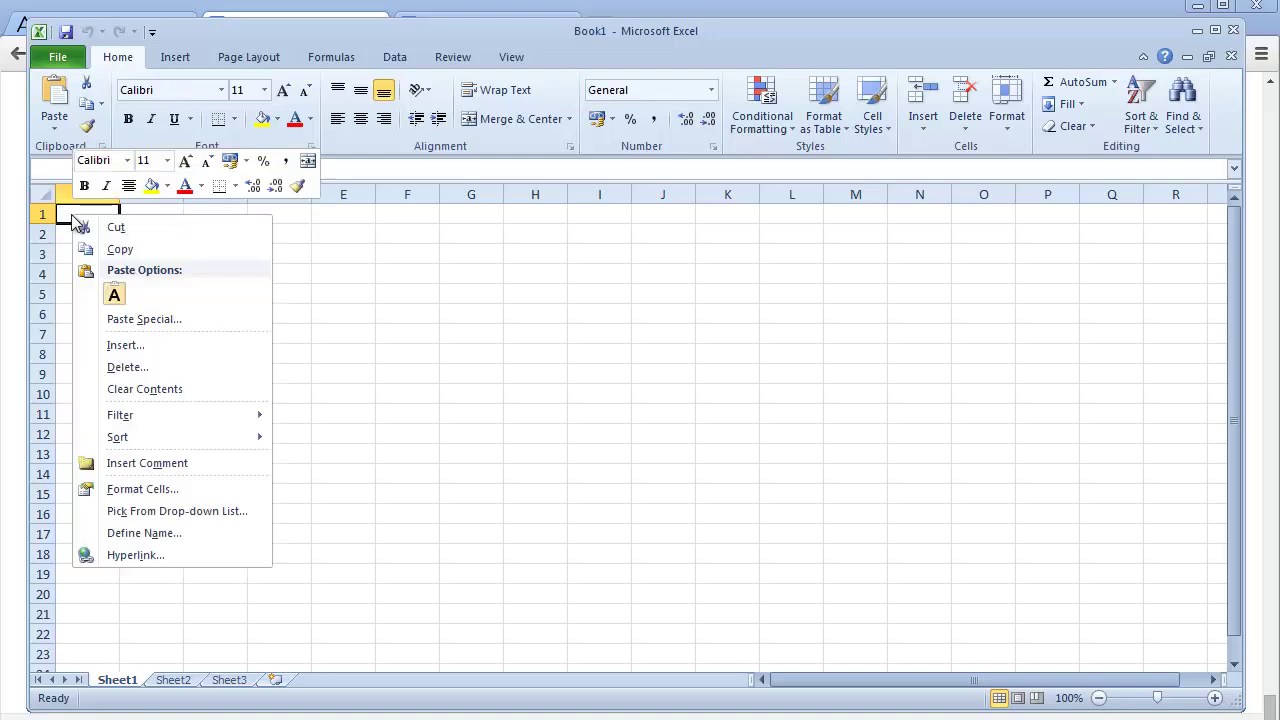
{"action": "left_click", "coordinate": [111, 294]}
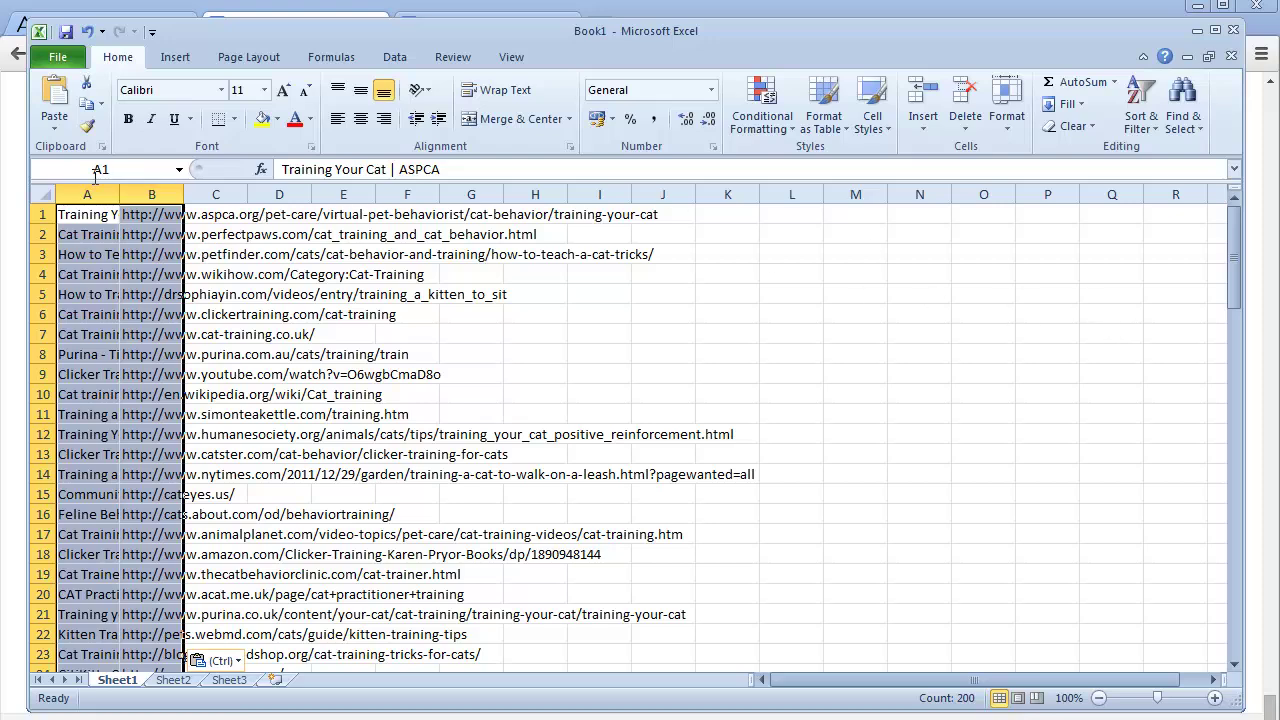
{"action": "left_click_drag", "start_coordinate": [119, 194], "coordinate": [1151, 196]}
{"action": "left_click", "coordinate": [340, 234]}
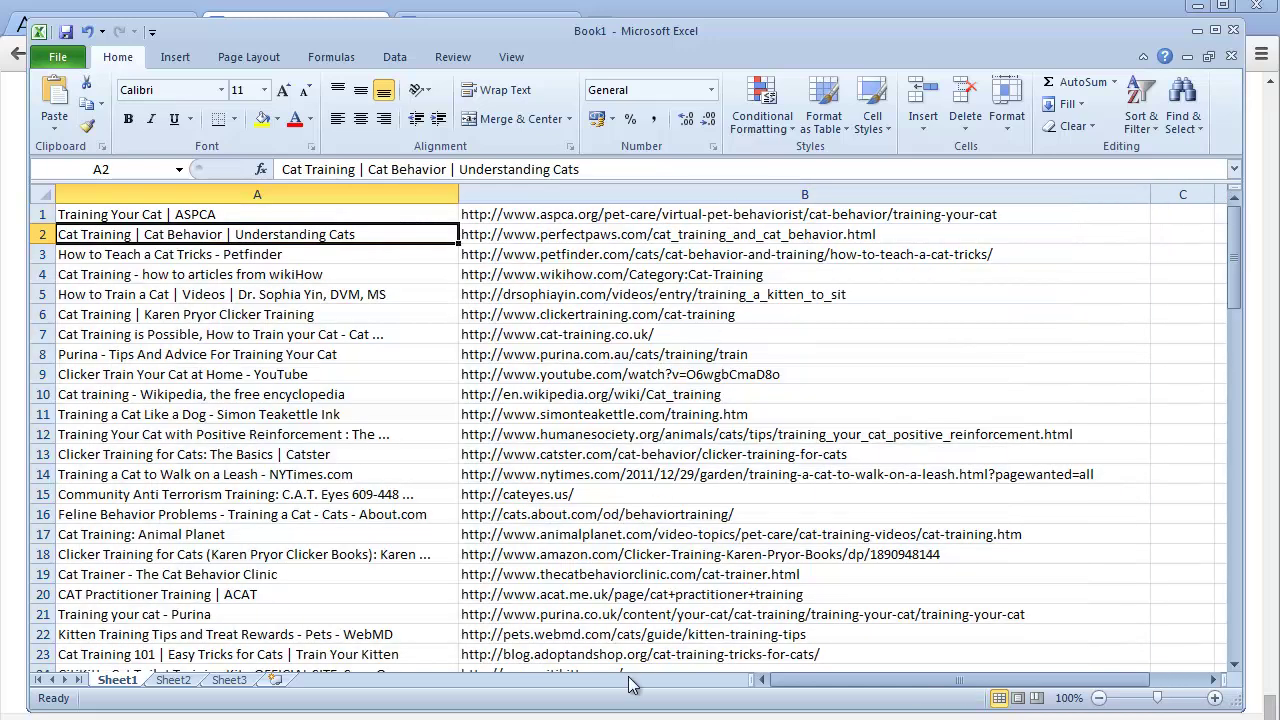
Delete the column of page titles so only the URLs remain, and select cell A1
{"action": "left_click", "coordinate": [262, 192]}
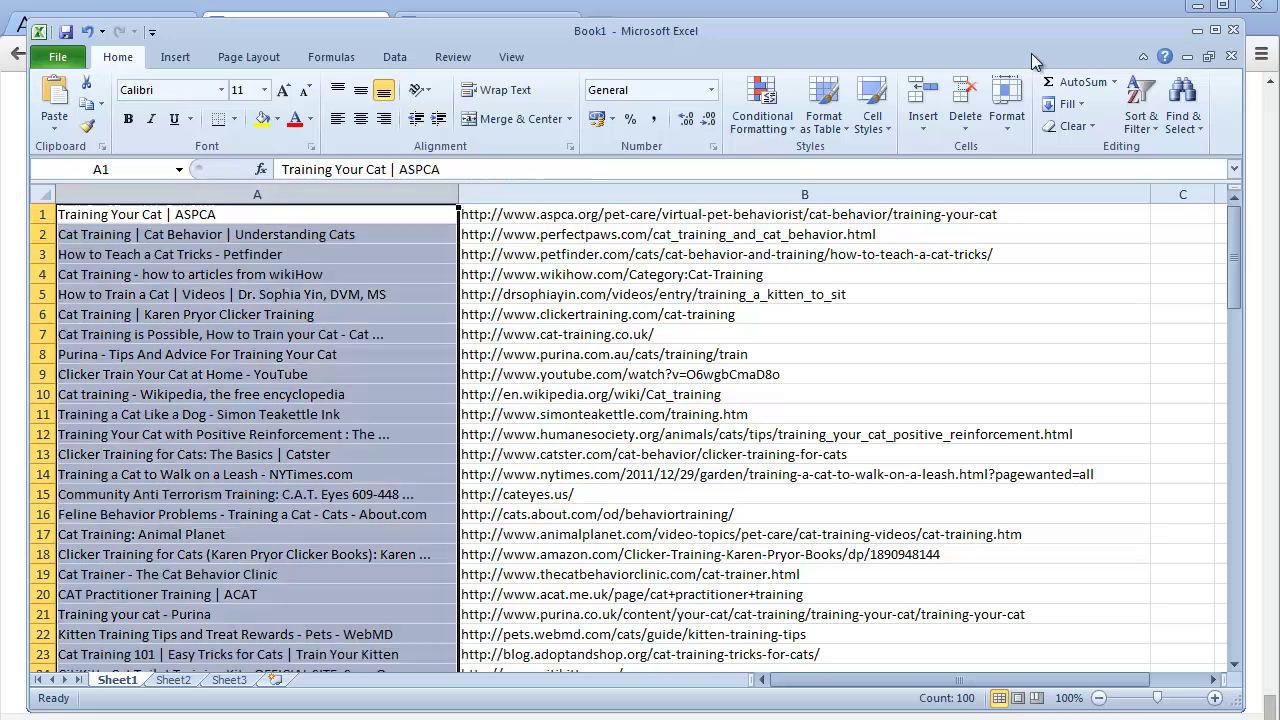
{"action": "left_click", "coordinate": [965, 95]}
{"action": "left_click", "coordinate": [262, 216]}
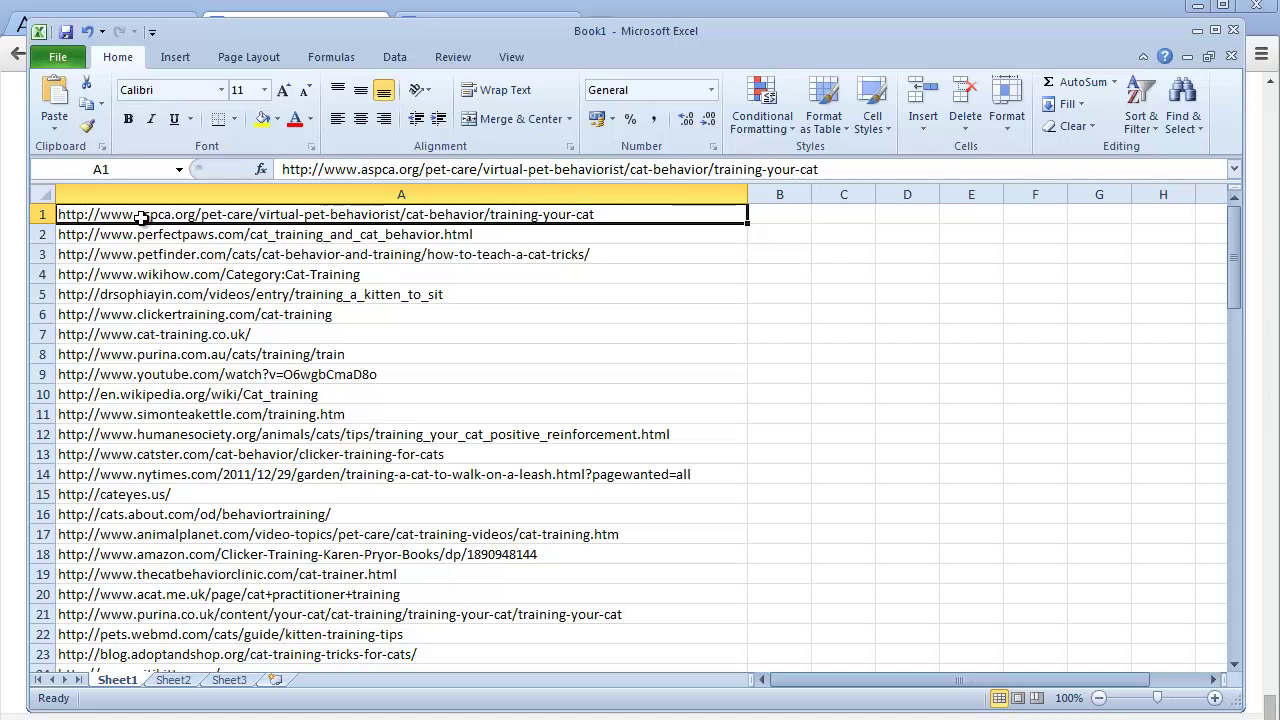
{"action": "key", "text": "ctrl+f"}
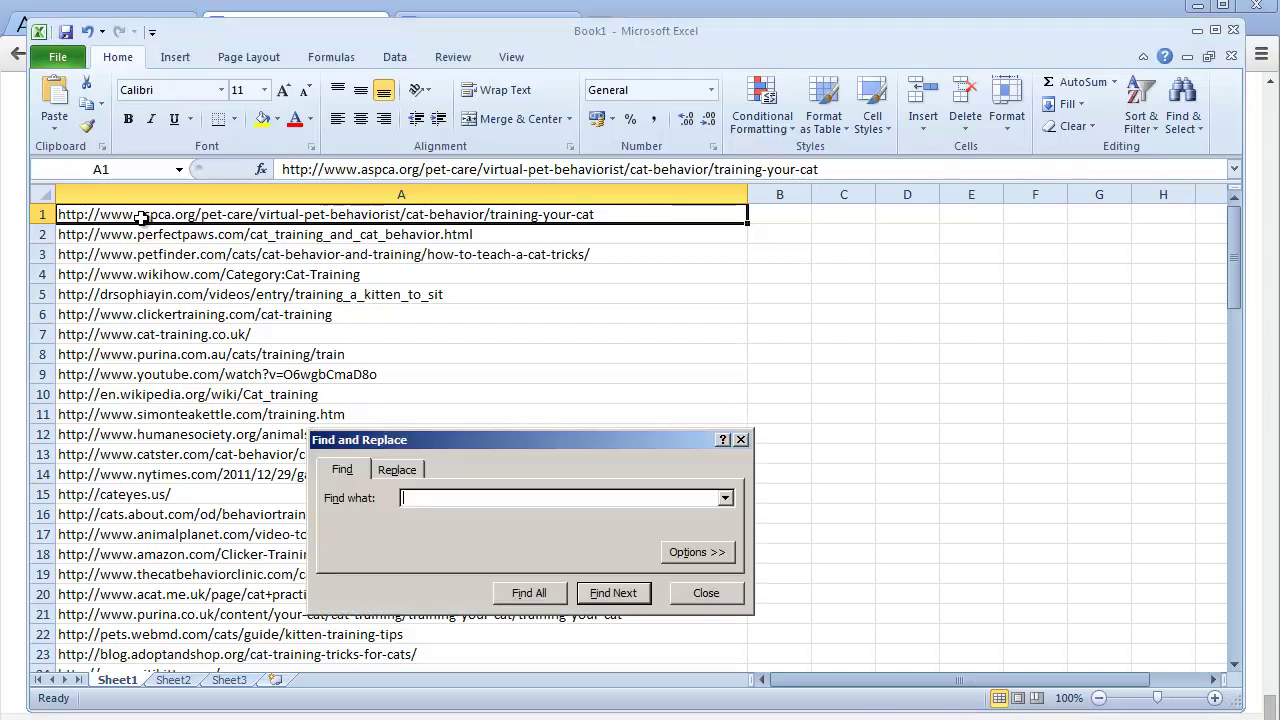
{"action": "left_click", "coordinate": [390, 471]}
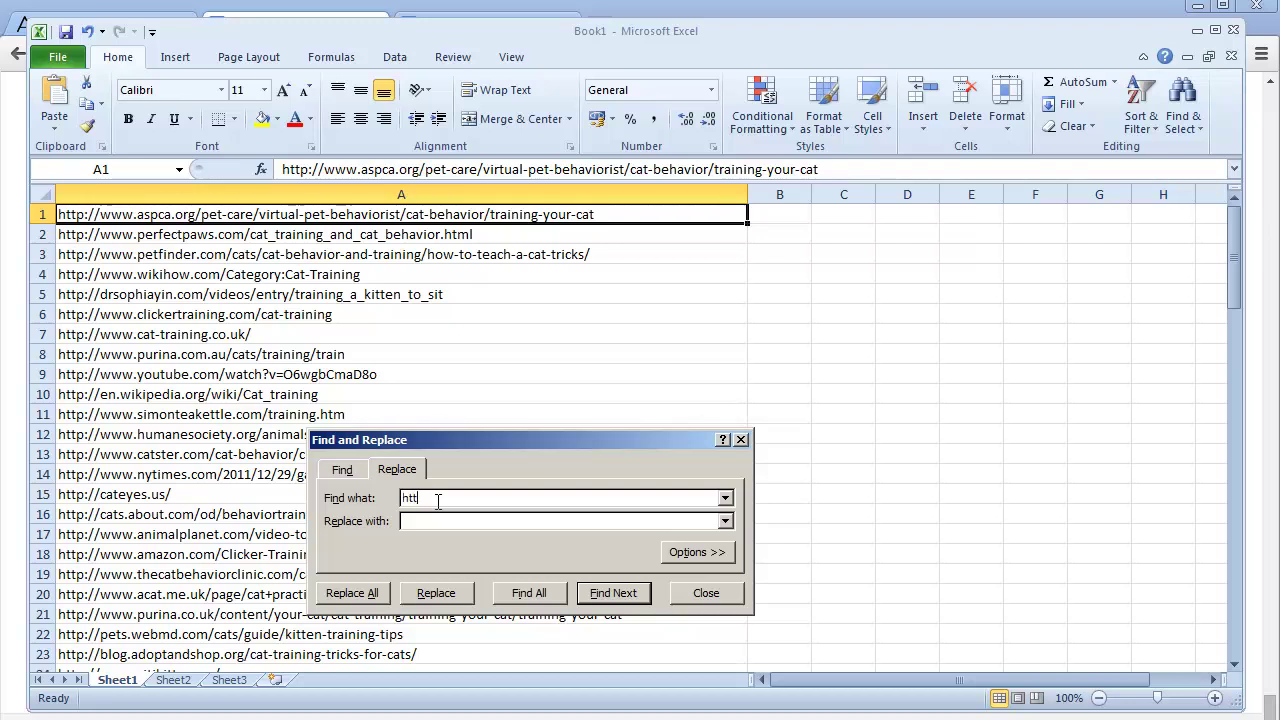
{"action": "type", "text": "http://"}
{"action": "left_click", "coordinate": [347, 593]}
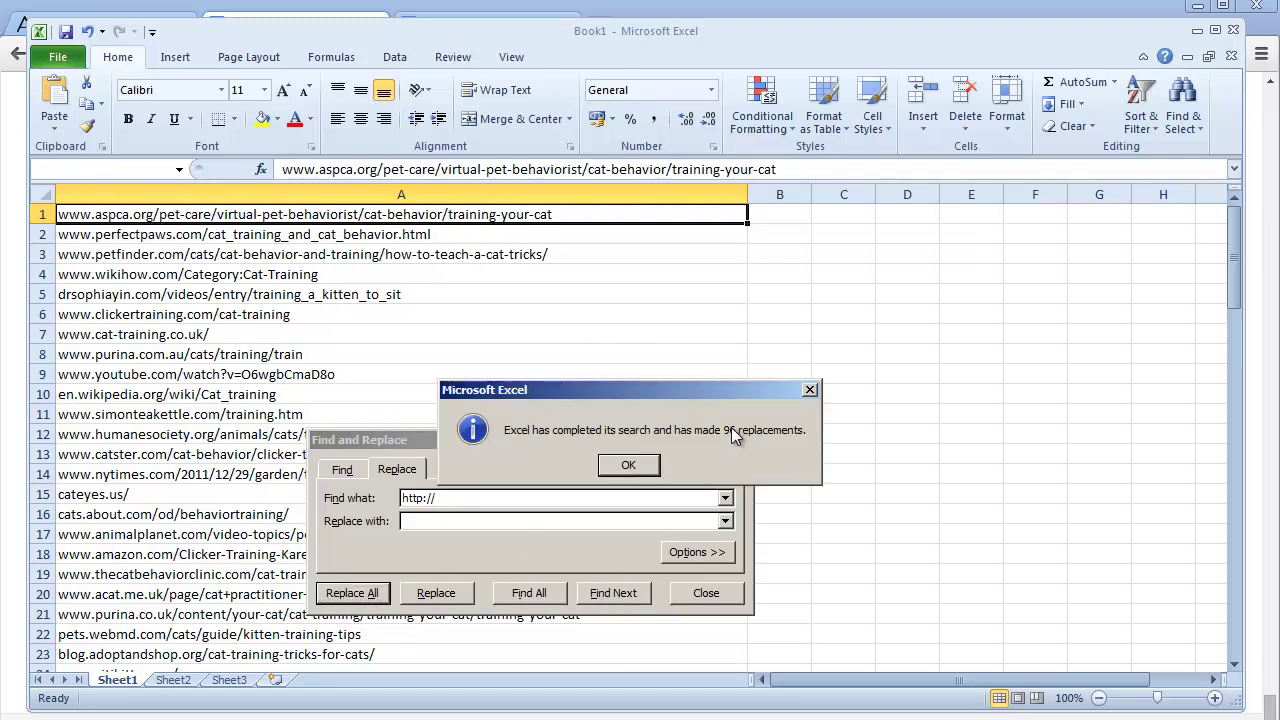
{"action": "left_click", "coordinate": [651, 469]}
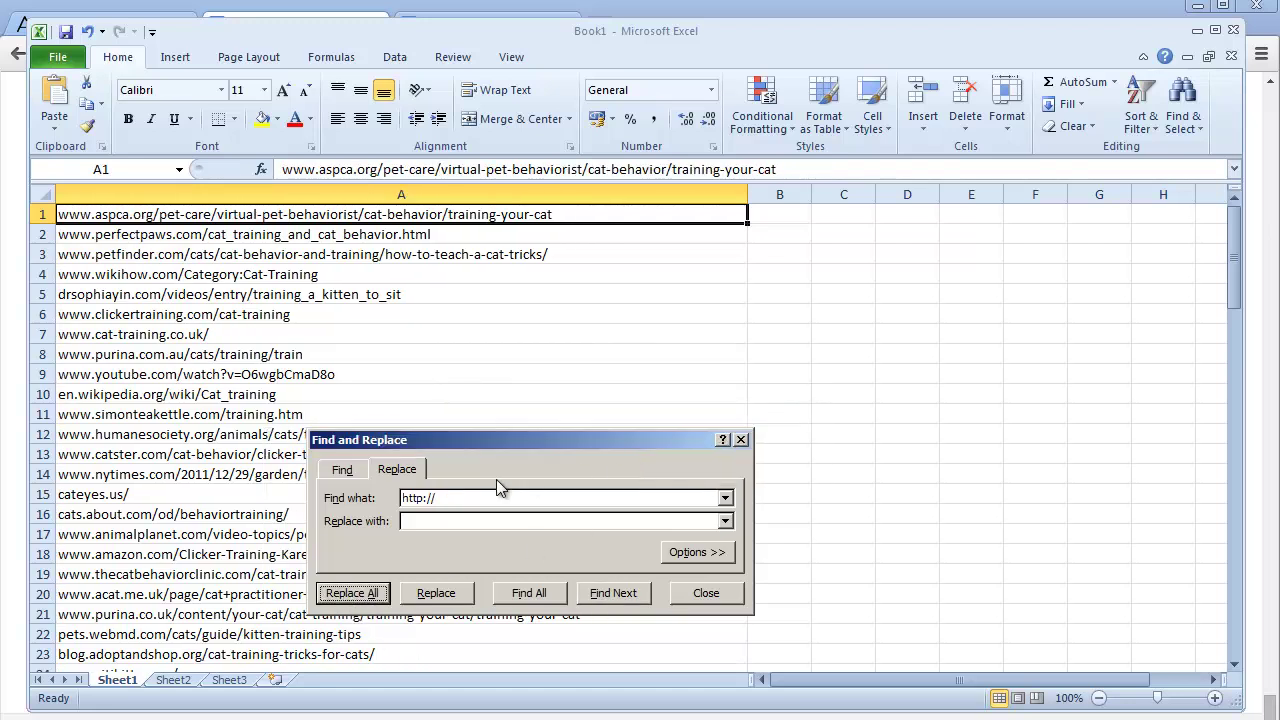
{"action": "left_click", "coordinate": [423, 499]}
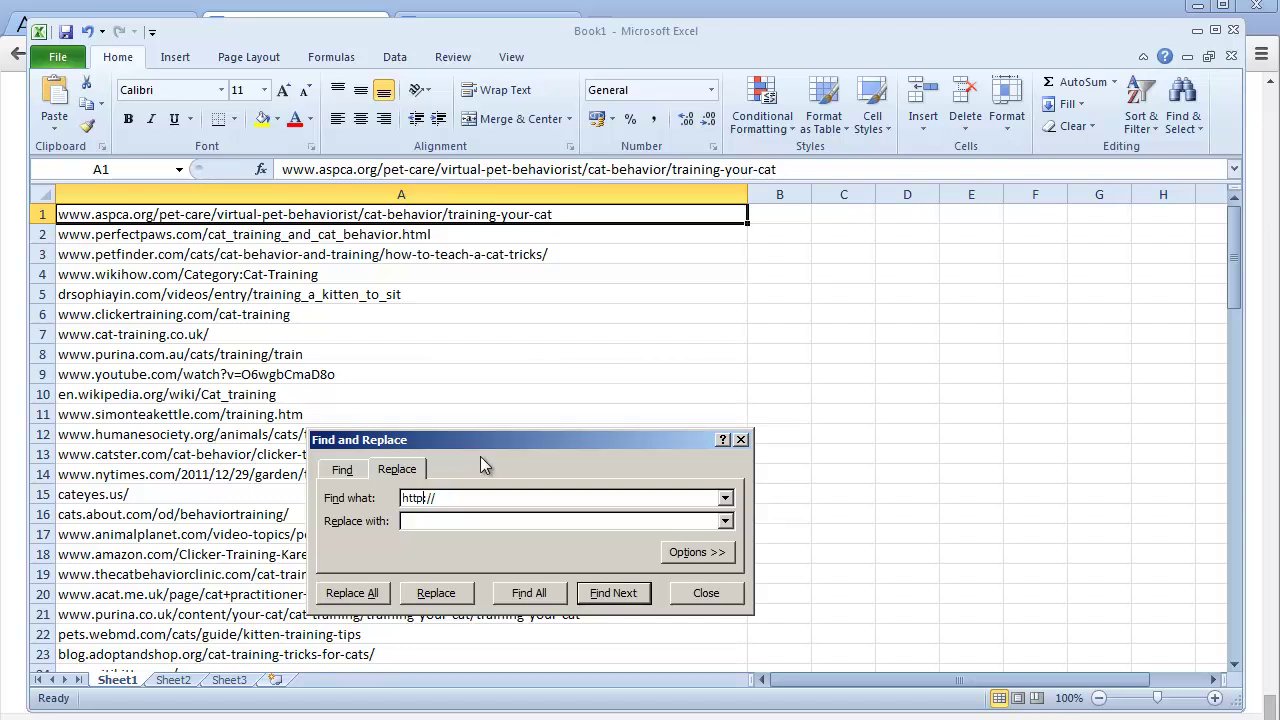
{"action": "type", "text": "s"}
{"action": "type", "text": ":"}
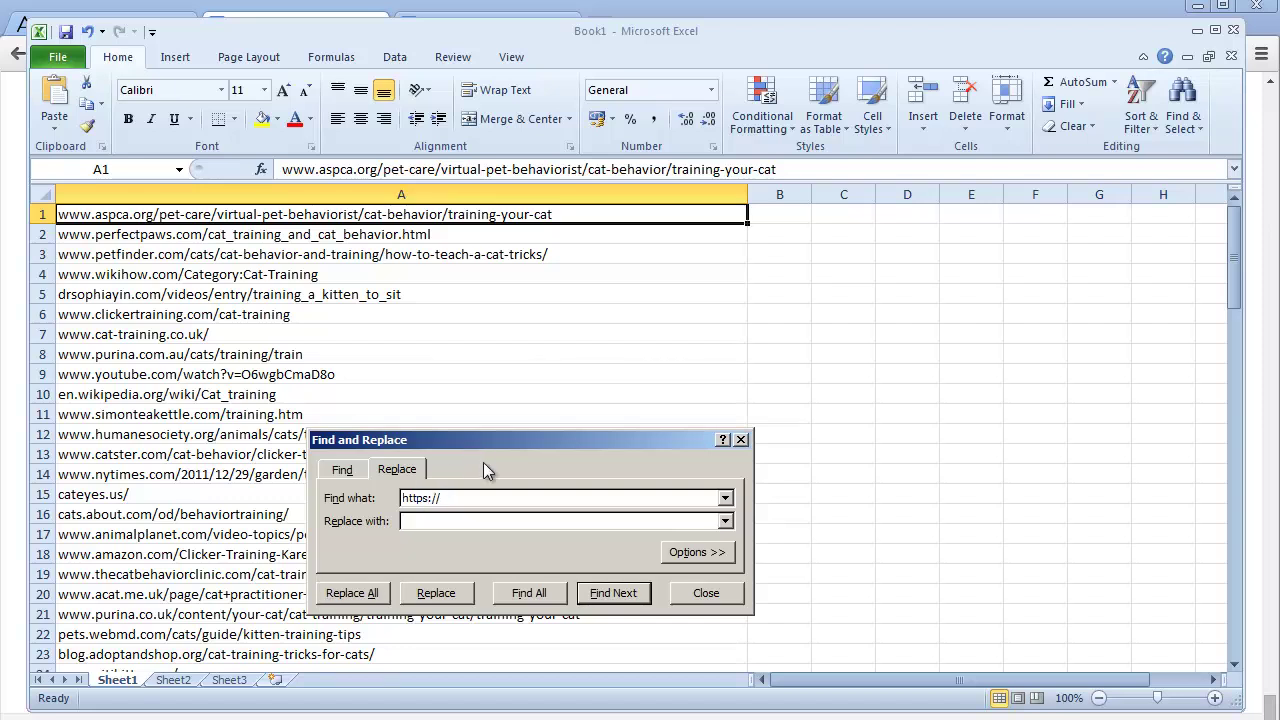
{"action": "left_click", "coordinate": [368, 596]}
{"action": "left_click", "coordinate": [632, 467]}
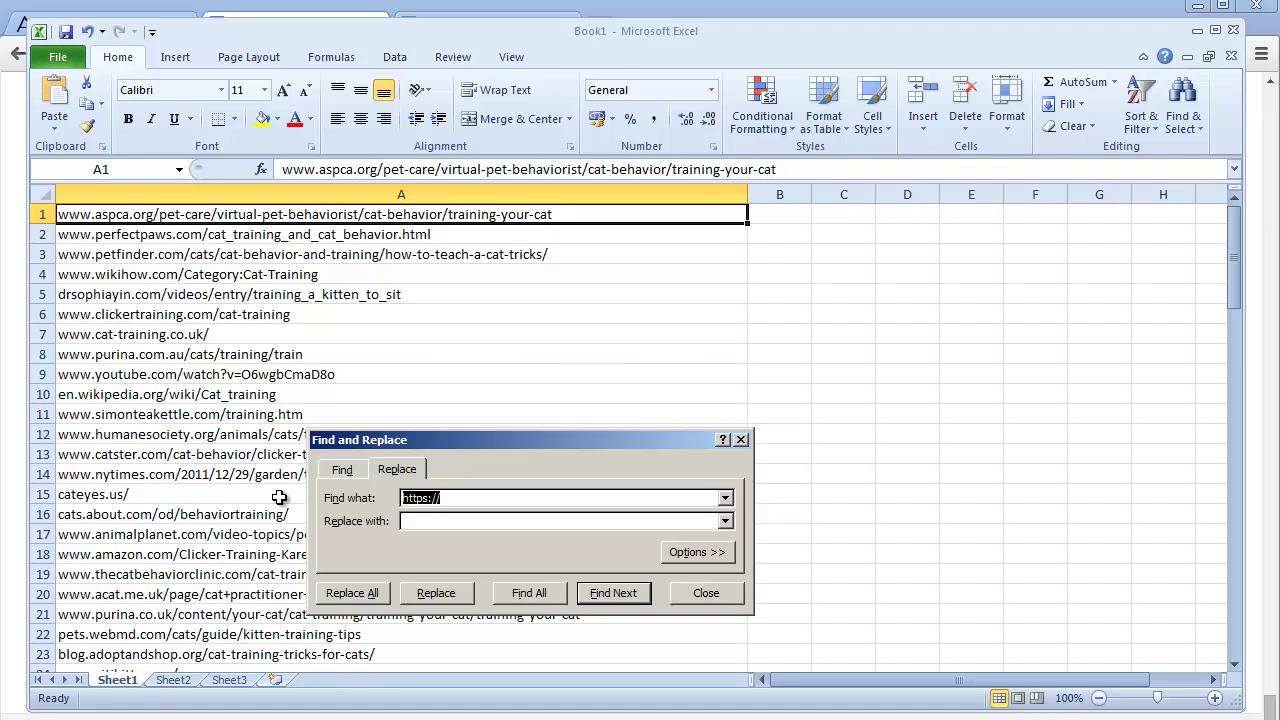
{"action": "type", "text": "www."}
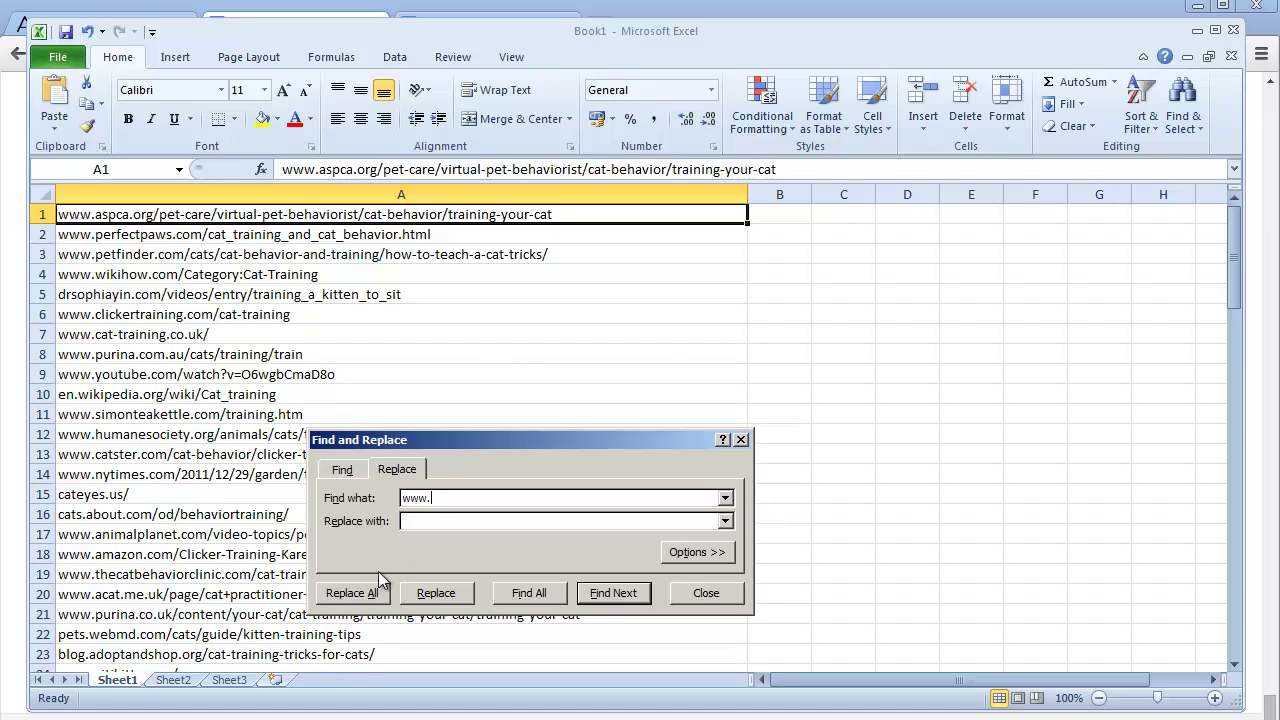
{"action": "left_click", "coordinate": [352, 593]}
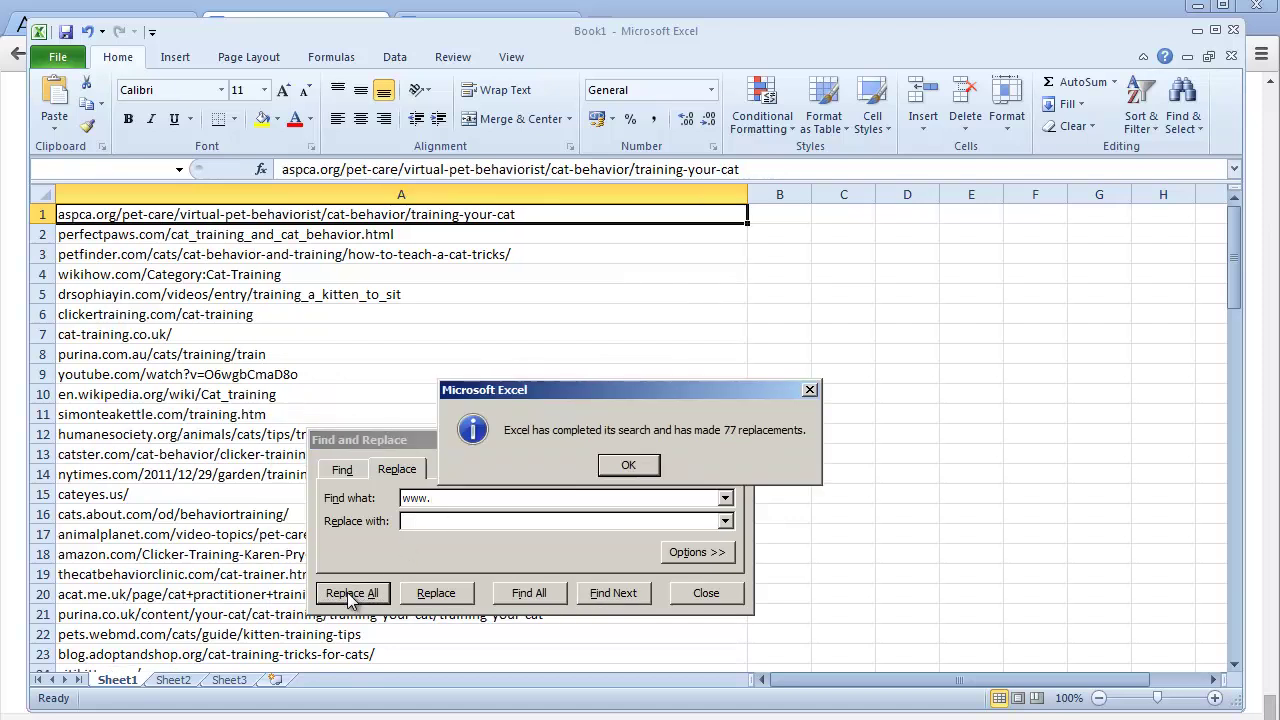
{"action": "left_click", "coordinate": [631, 468]}
{"action": "left_click", "coordinate": [706, 594]}
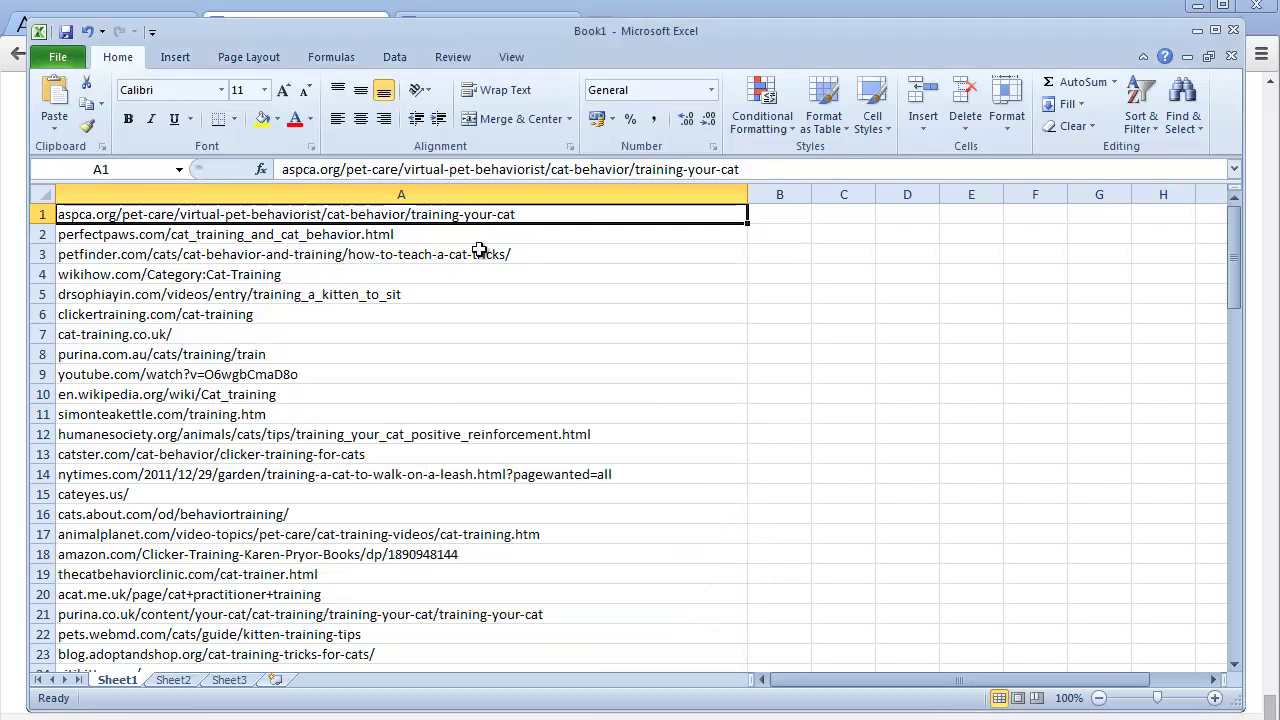
Look over the cleaned URL list in column A
{"action": "scroll", "coordinate": [358, 228], "scroll_direction": "down", "scroll_amount": 1}
{"action": "scroll", "coordinate": [500, 329], "scroll_direction": "down", "scroll_amount": 9}
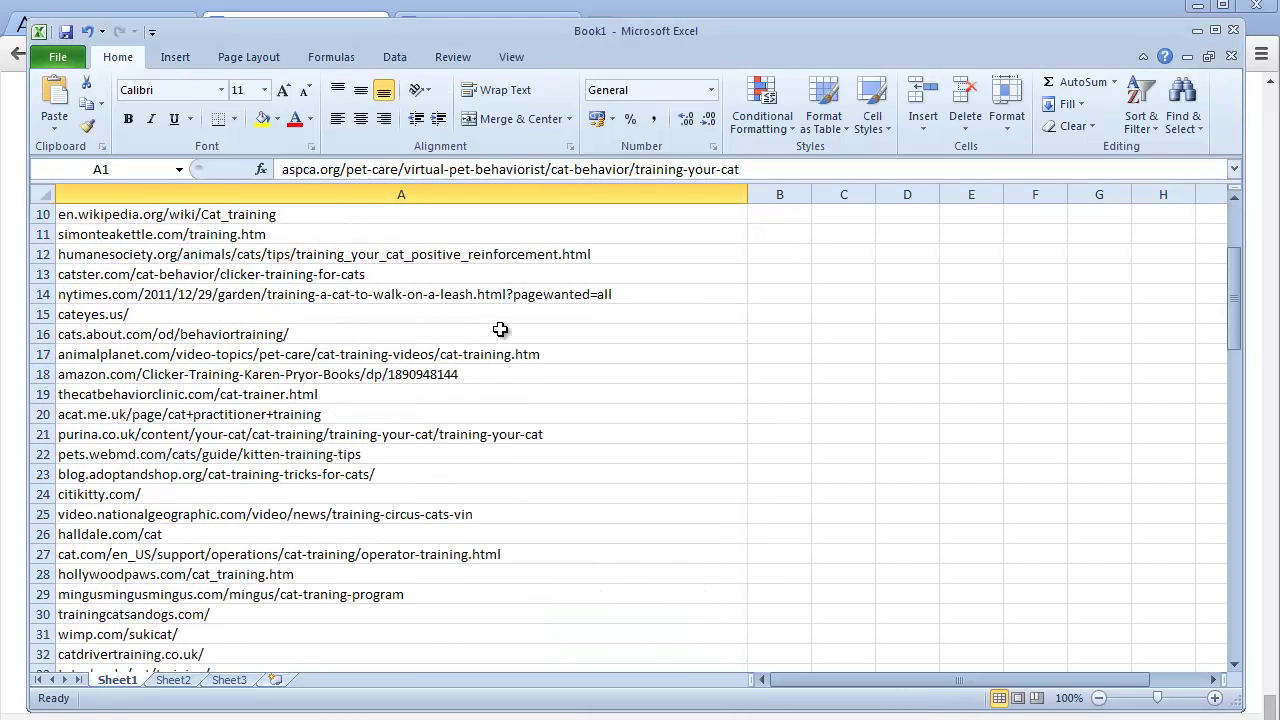
{"action": "scroll", "coordinate": [584, 342], "scroll_direction": "up", "scroll_amount": 6}
{"action": "scroll", "coordinate": [563, 334], "scroll_direction": "up", "scroll_amount": 4}
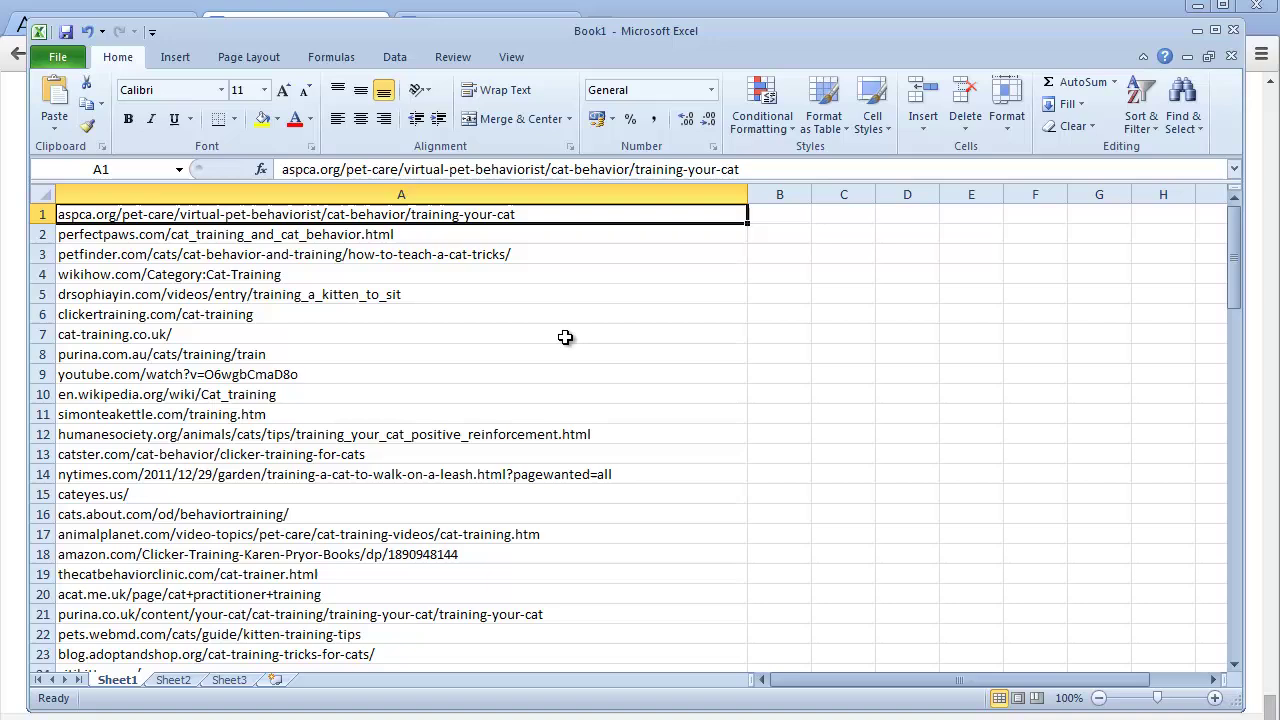
{"action": "left_click_drag", "start_coordinate": [361, 214], "coordinate": [370, 638]}
{"action": "left_click", "coordinate": [494, 656]}
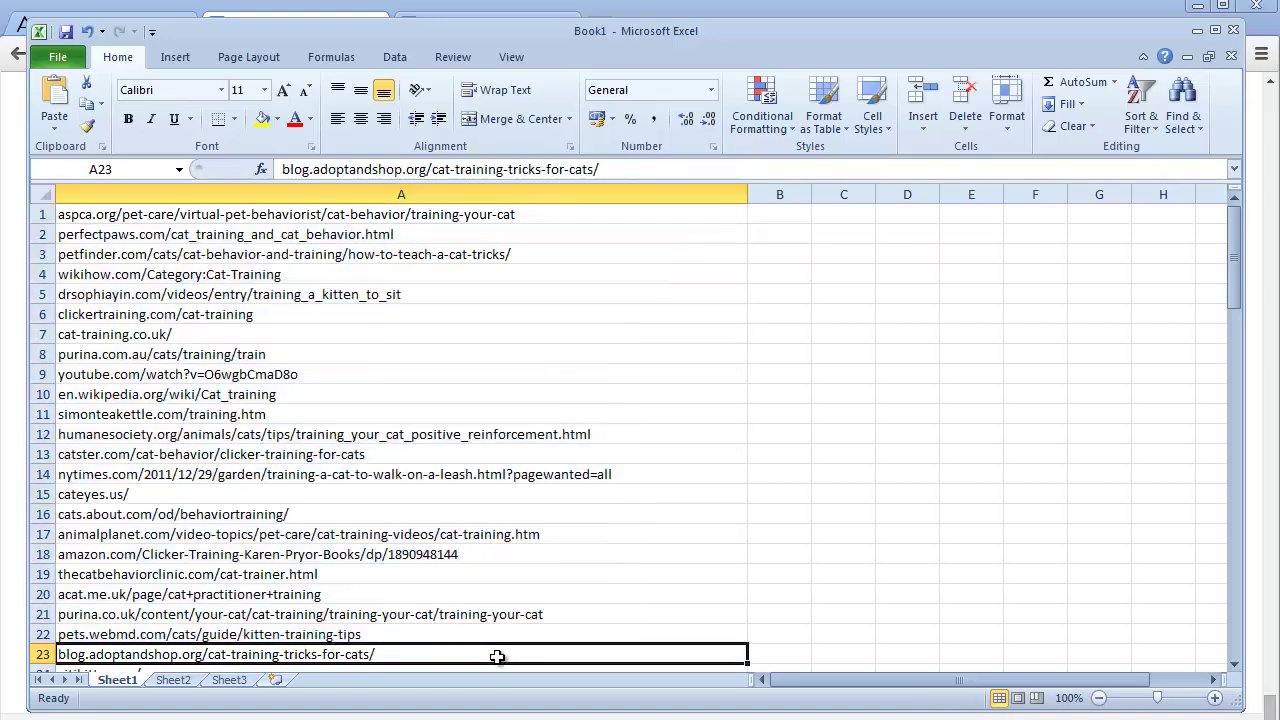